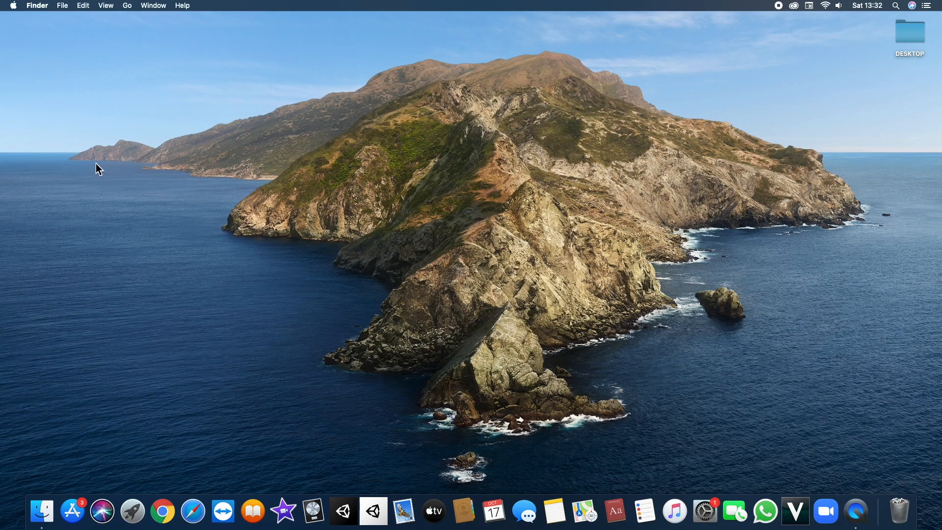
pyautogui.hotkey('ctrl', 'Up')
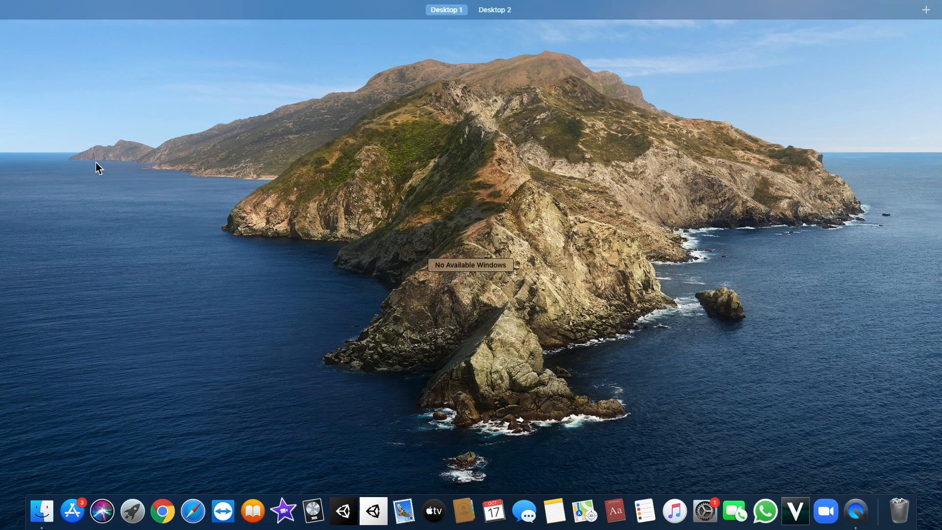
pyautogui.hotkey('ctrl', 'Up')
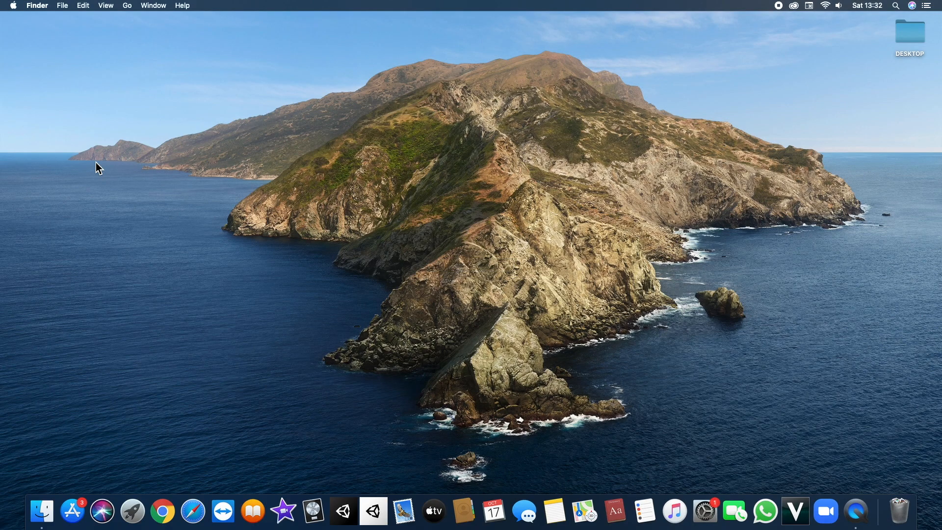
# Open Google Chrome and search the web for "openshot video editor"
pyautogui.press('F4')
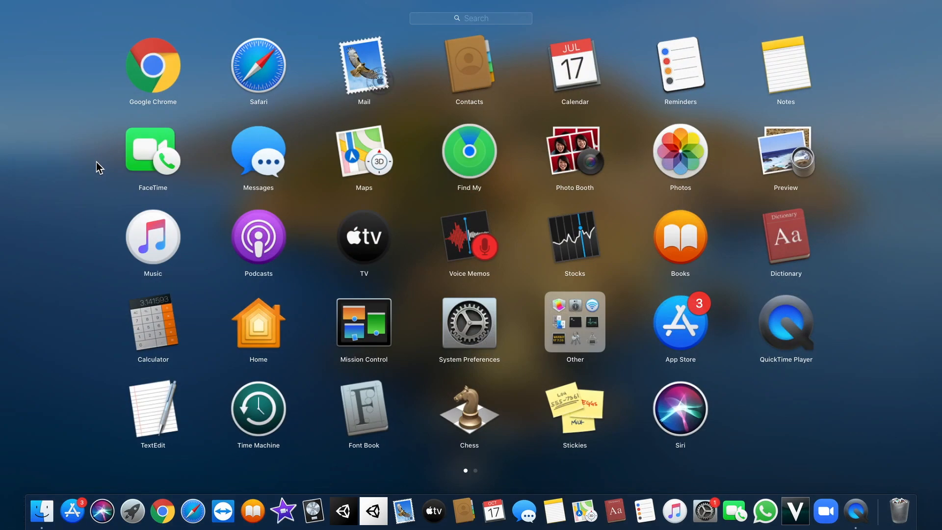
pyautogui.click(166, 89)
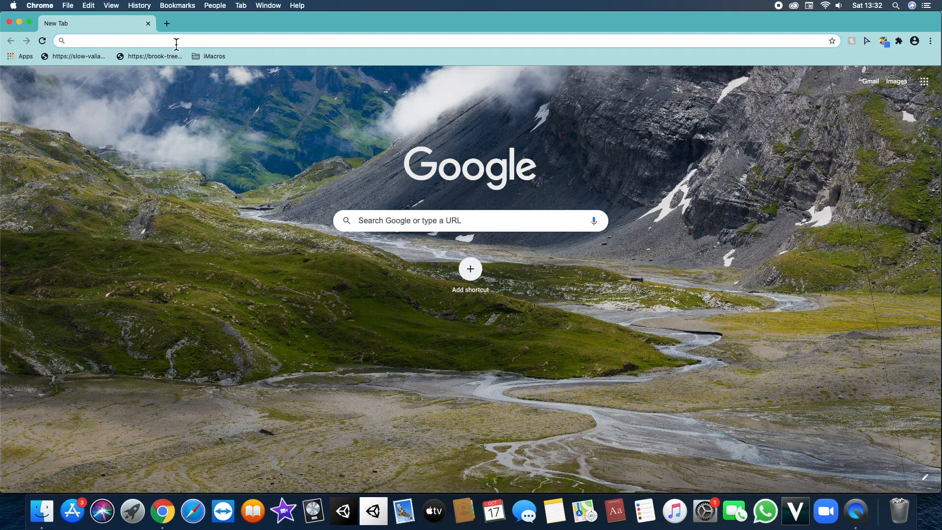
pyautogui.write('openshot video editor')
pyautogui.press('Return')
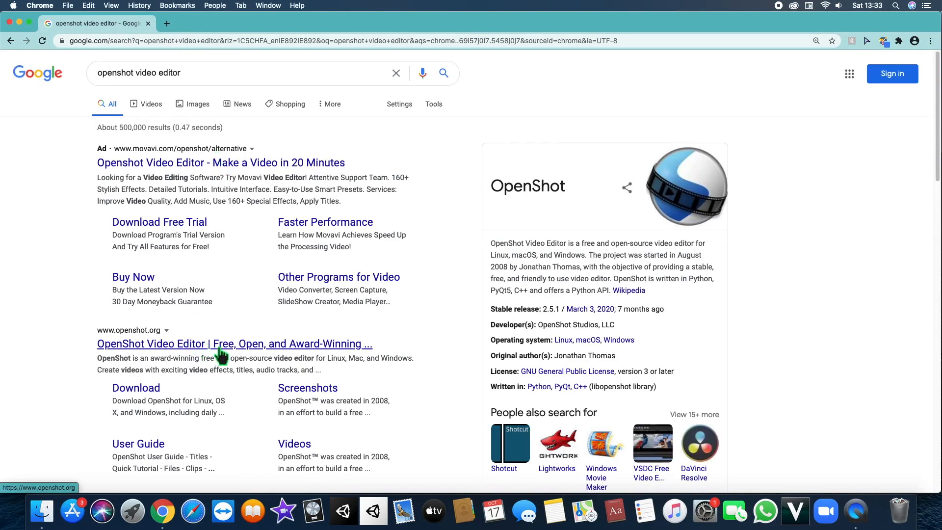
# Open the official openshot.org website from the search results and consent to its personal data use
pyautogui.click(178, 343)
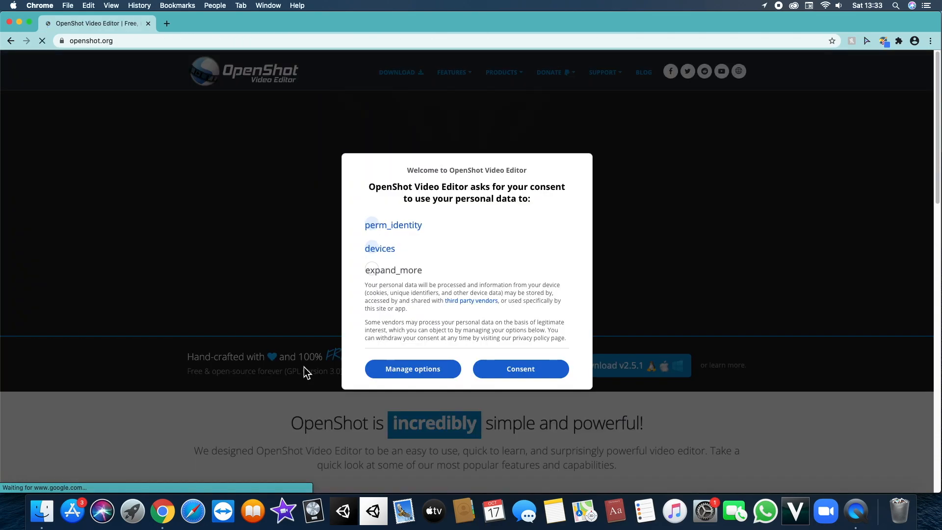
pyautogui.click(506, 378)
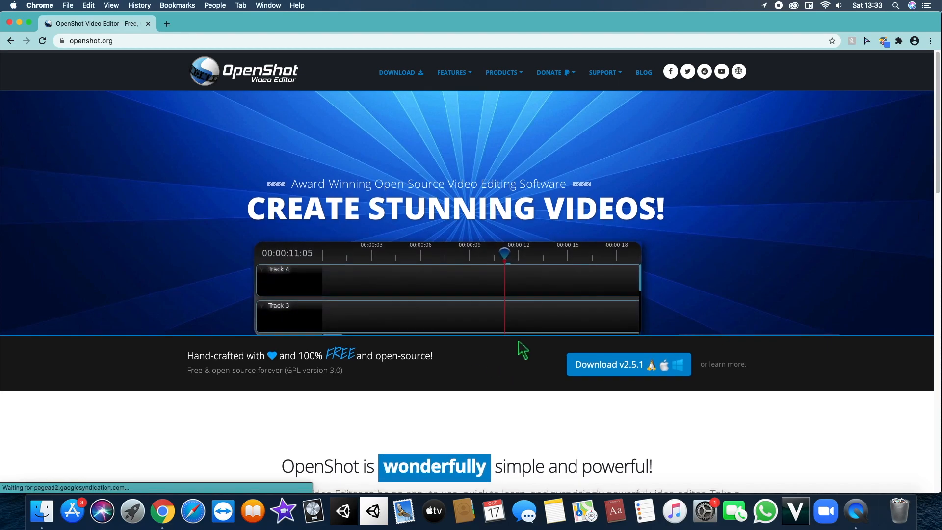
pyautogui.scroll(-3, 520, 348)
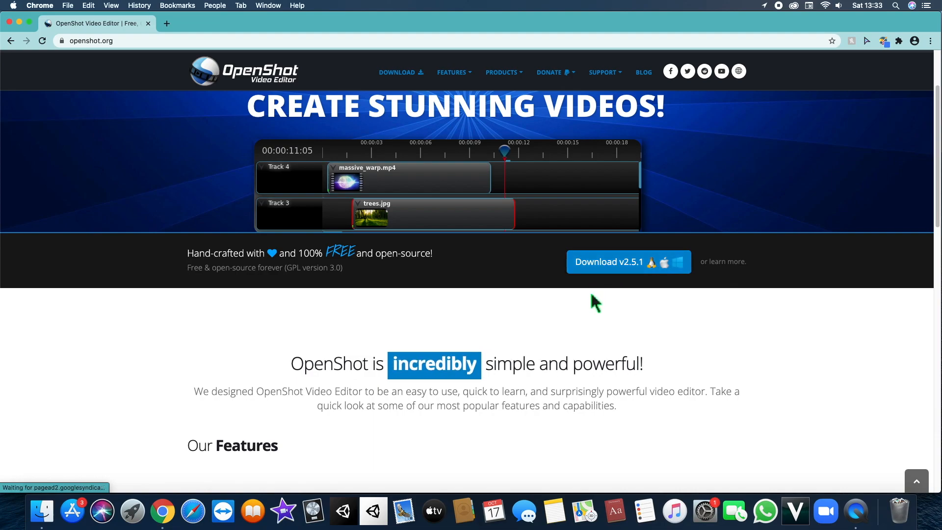
# Download the OS X 64-bit DMG of OpenShot v2.5.1 from the site's download page, open it and close the browser tab
pyautogui.click(404, 77)
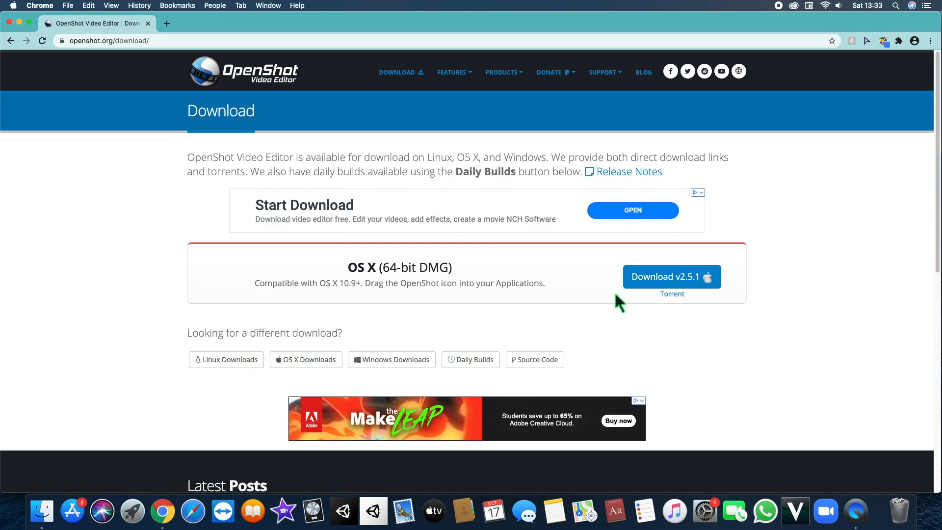
pyautogui.click(646, 284)
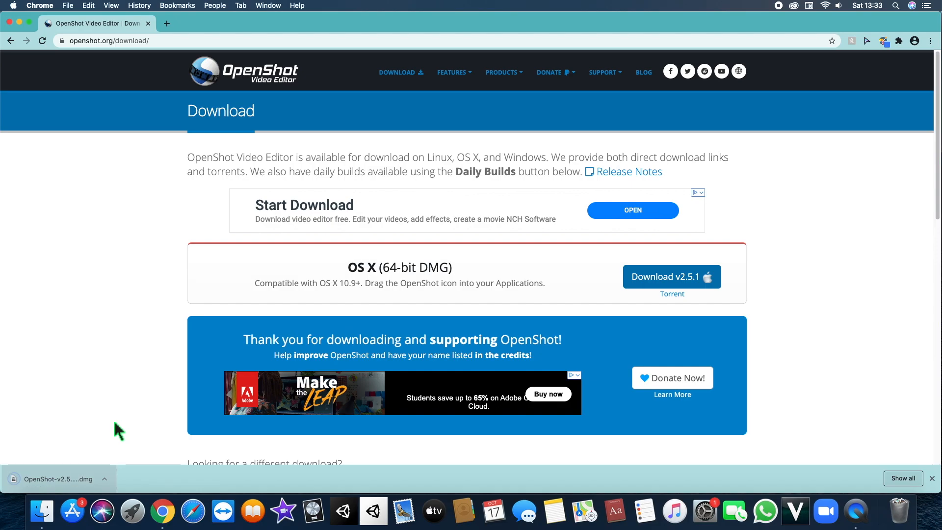
pyautogui.click(95, 476)
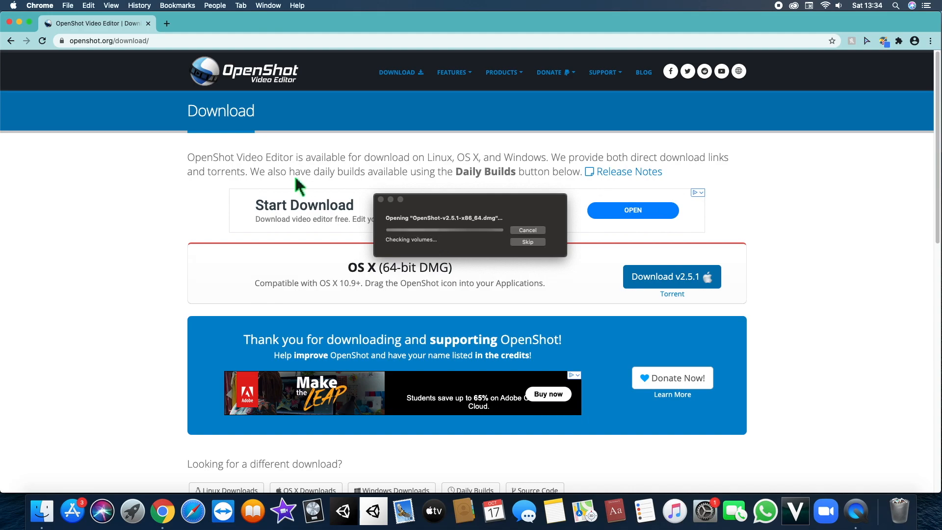
pyautogui.click(148, 32)
pyautogui.click(148, 23)
# Install OpenShot Video Editor by copying it from the disk image to the Applications folder, and close the installer window
pyautogui.moveTo(177, 325); pyautogui.dragTo(393, 171)
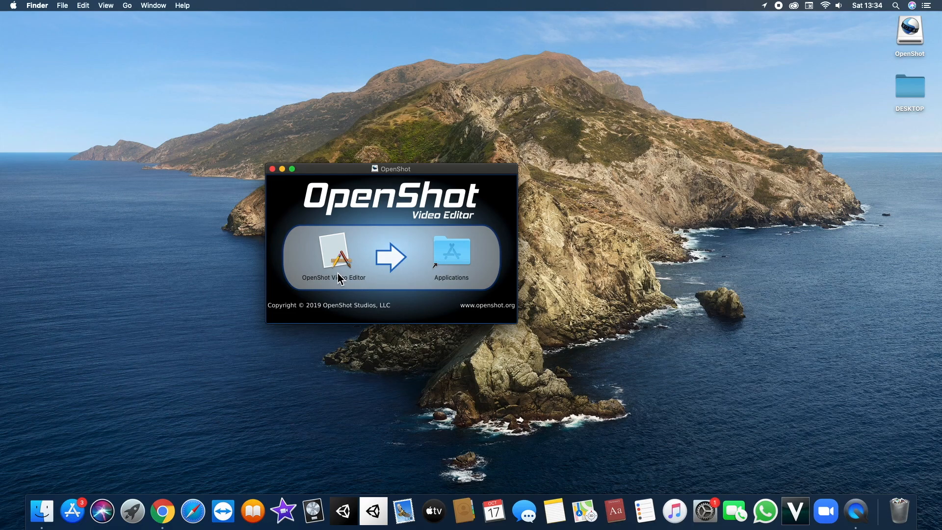
pyautogui.moveTo(332, 280); pyautogui.dragTo(461, 264)
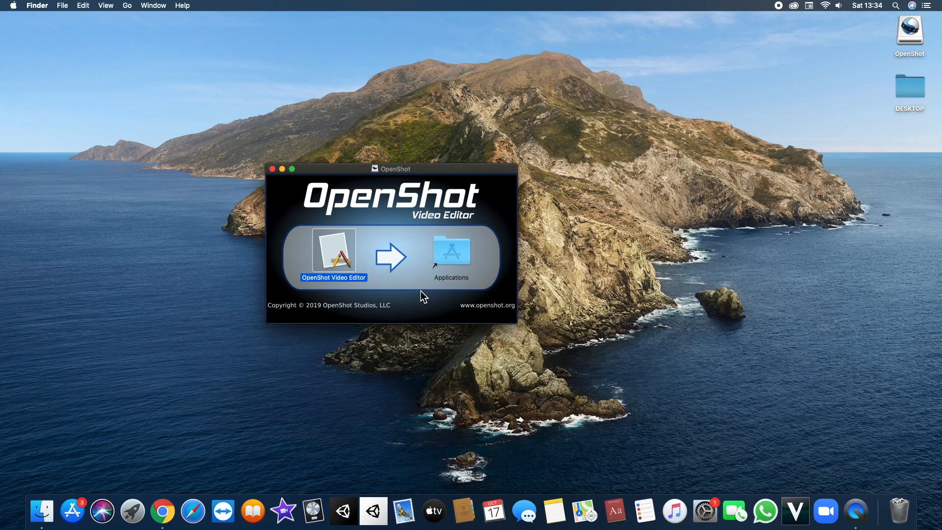
pyautogui.click(273, 169)
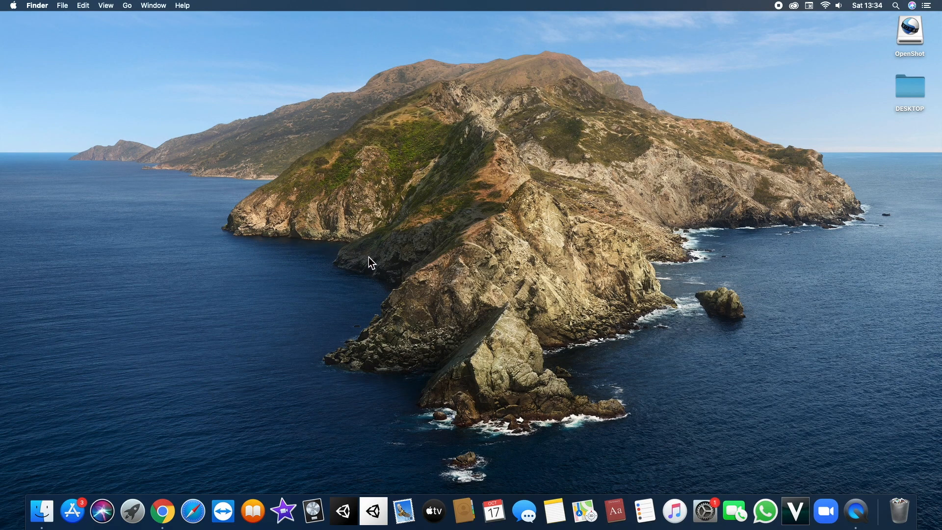
# Find OpenShot Video Editor among the installed applications and launch it
pyautogui.press('F4')
pyautogui.hscroll(5, 396, 252)
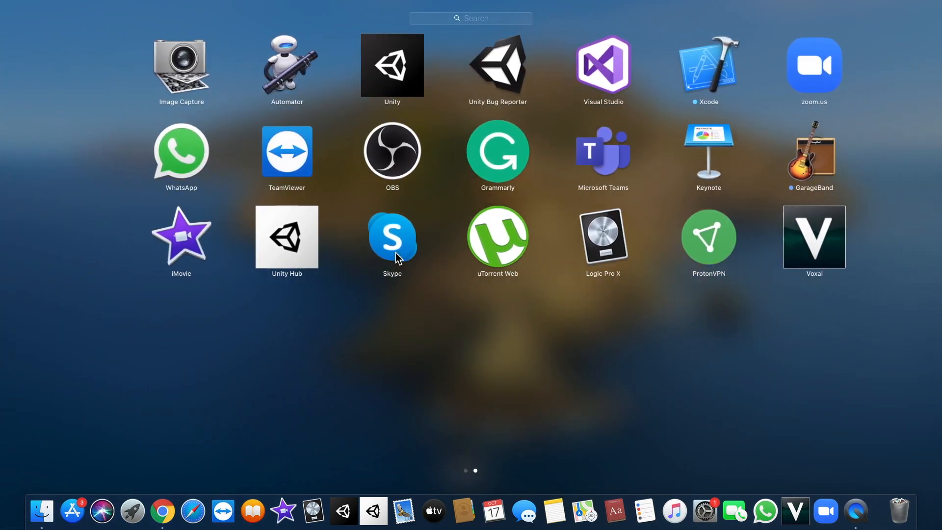
pyautogui.hscroll(-5, 395, 252)
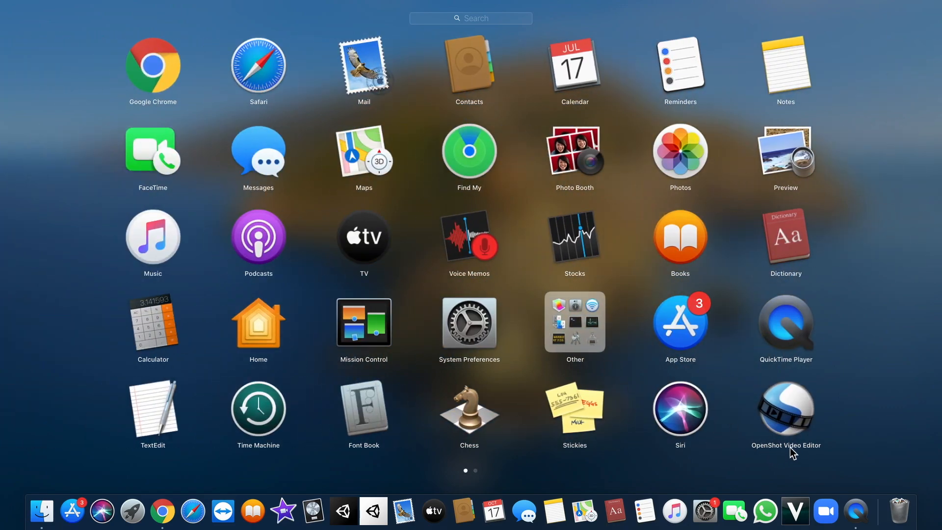
pyautogui.click(875, 435)
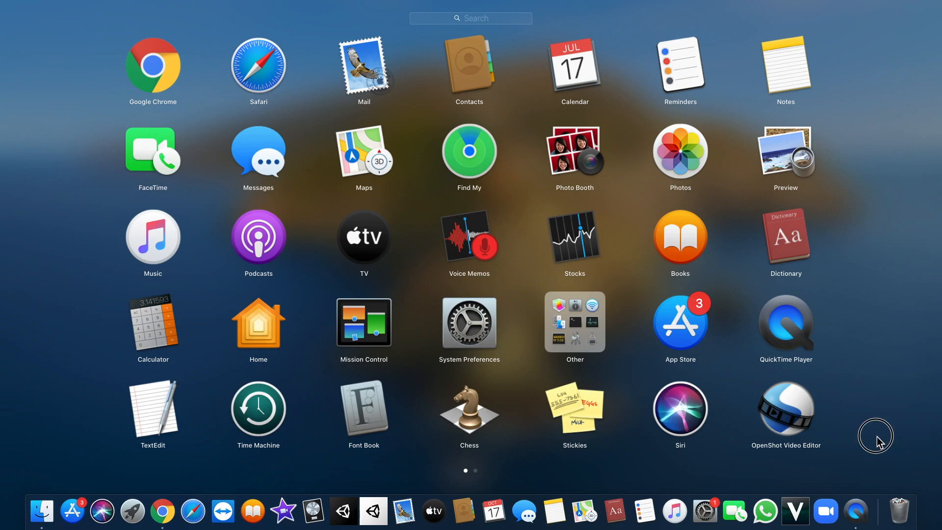
pyautogui.press('F4')
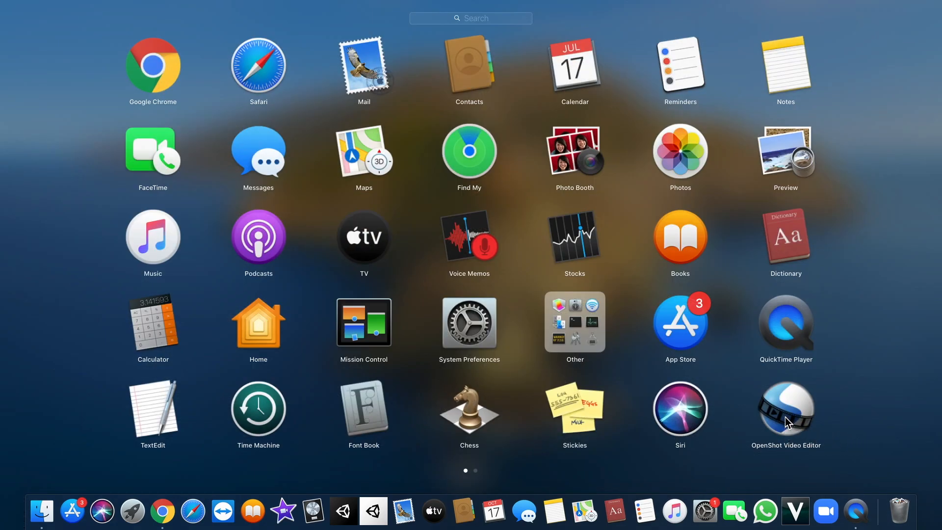
pyautogui.click(787, 419)
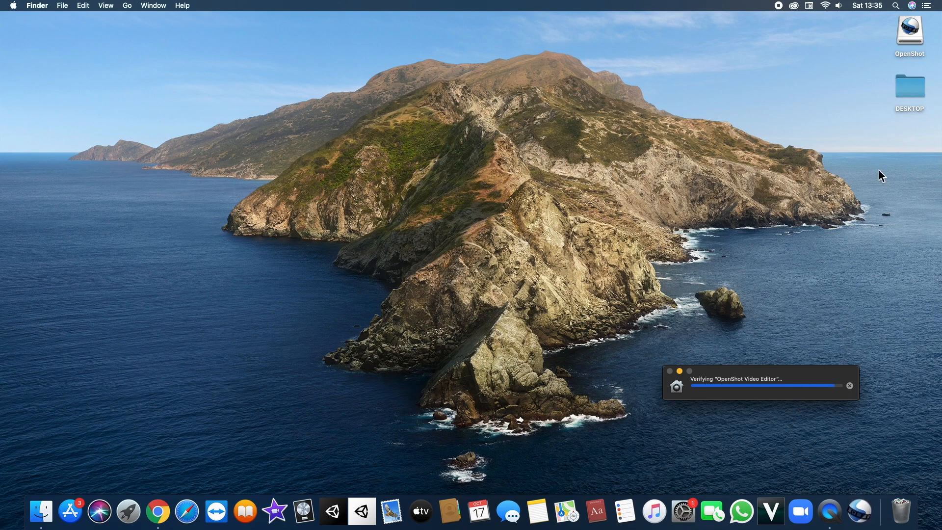
# Eject the OpenShot disk image from the desktop
pyautogui.click(909, 54)
pyautogui.rightClick(908, 55)
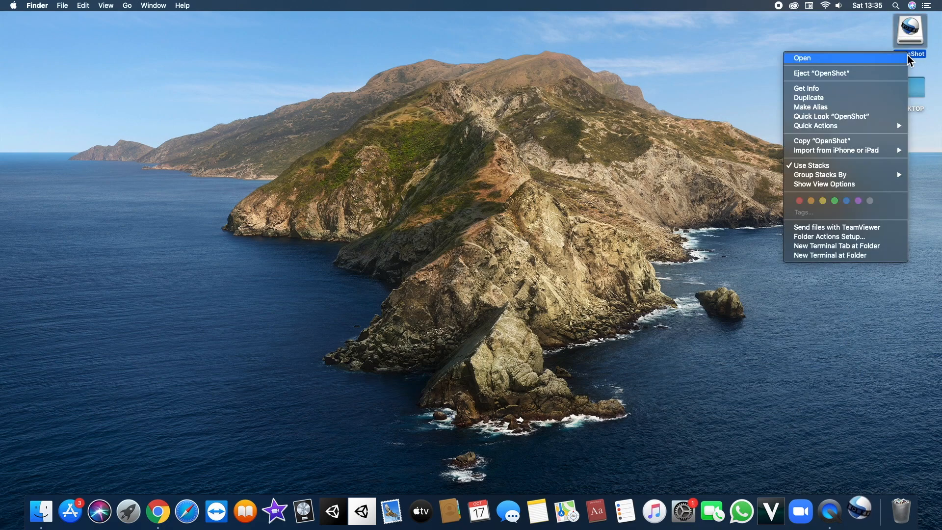
pyautogui.click(873, 77)
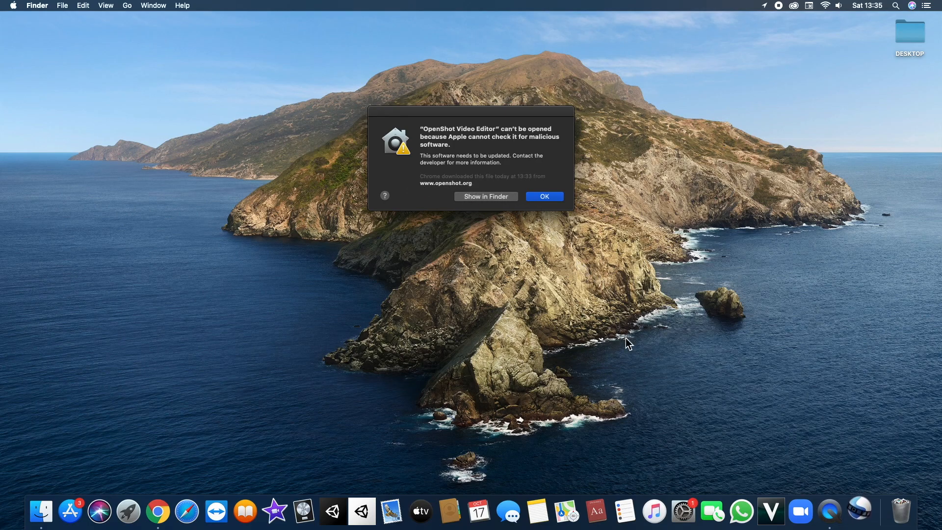
# Unlock the Security & Privacy settings in System Preferences with the account password and dismiss the OpenShot malicious-software alert
pyautogui.click(686, 515)
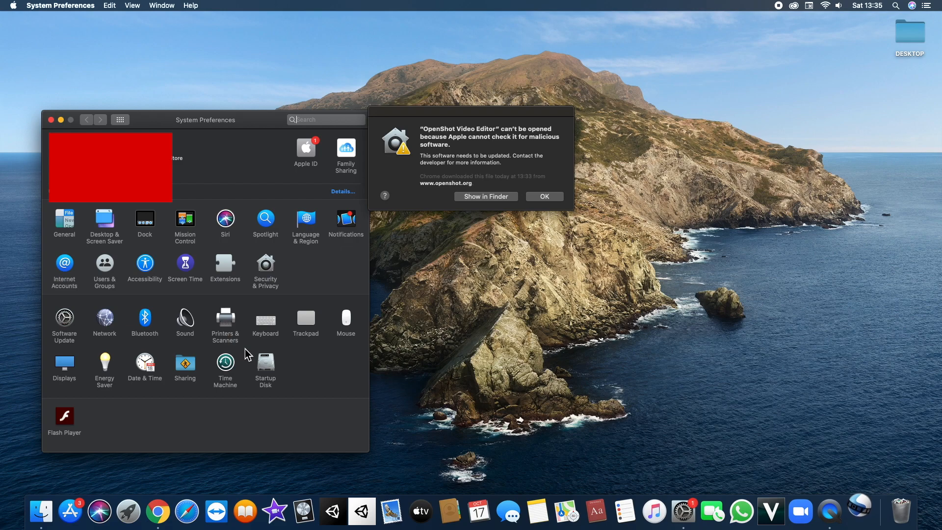
pyautogui.click(278, 290)
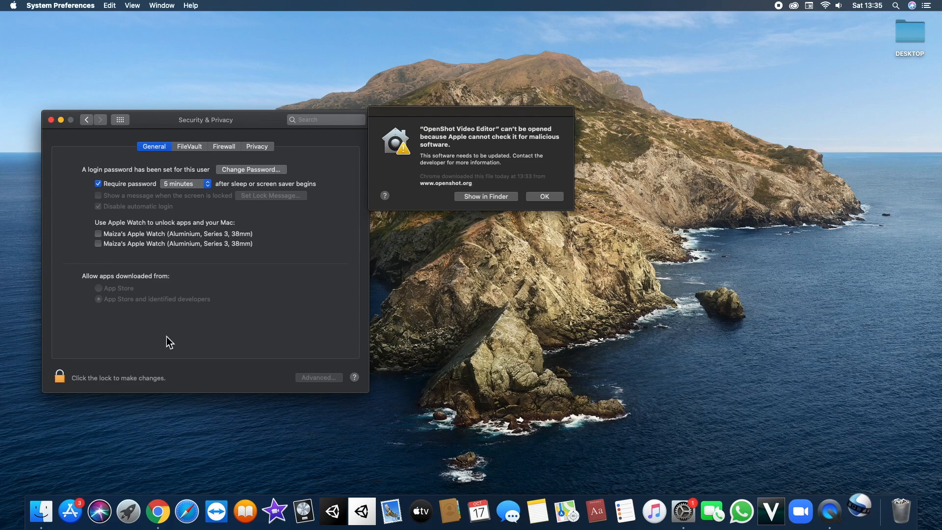
pyautogui.click(59, 378)
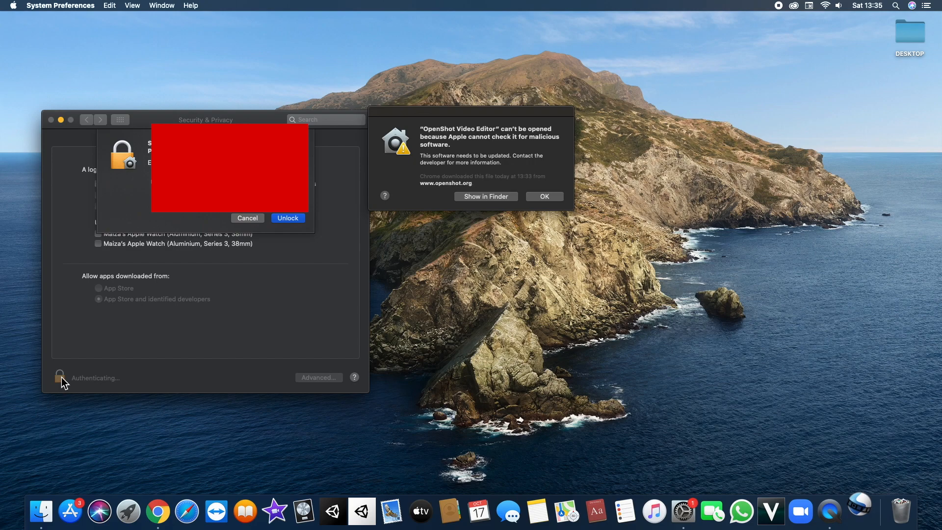
pyautogui.press('Return')
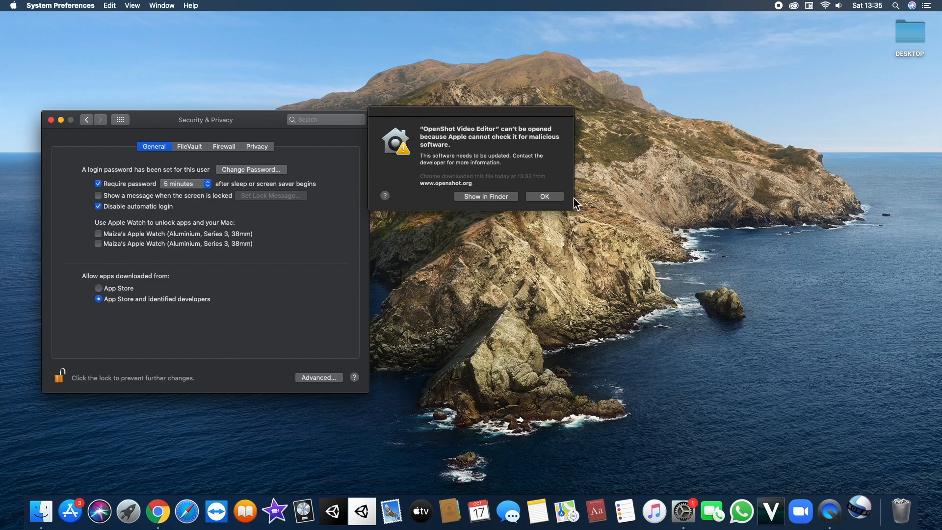
pyautogui.click(545, 196)
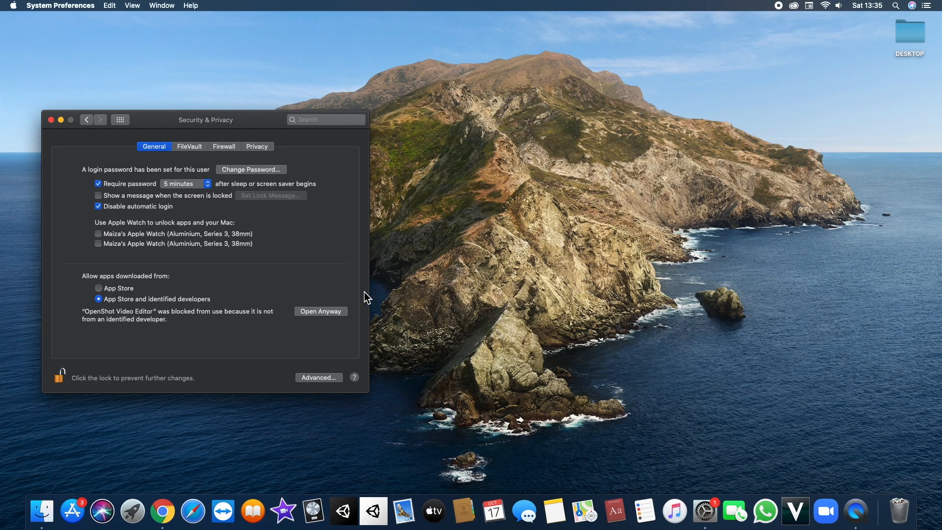
# Allow the blocked OpenShot Video Editor to open anyway, then lock the Security & Privacy settings and close them
pyautogui.click(321, 313)
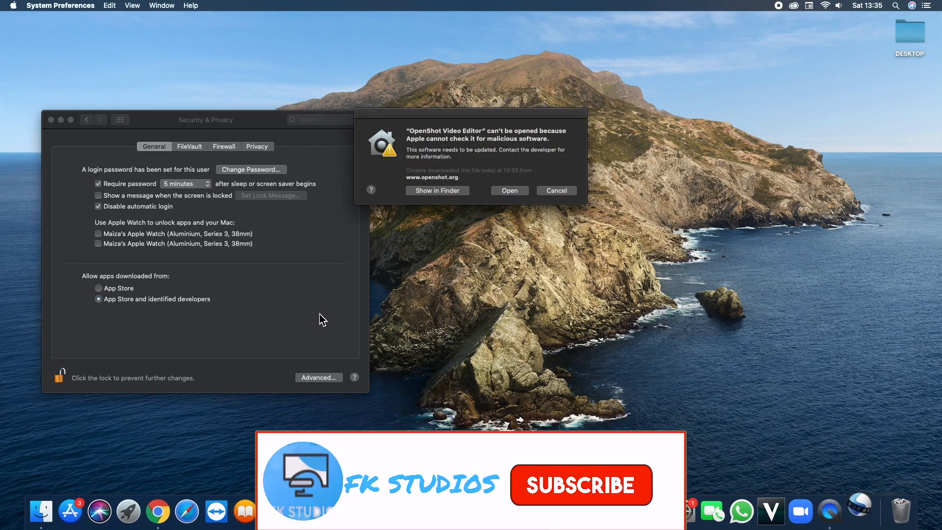
pyautogui.click(509, 190)
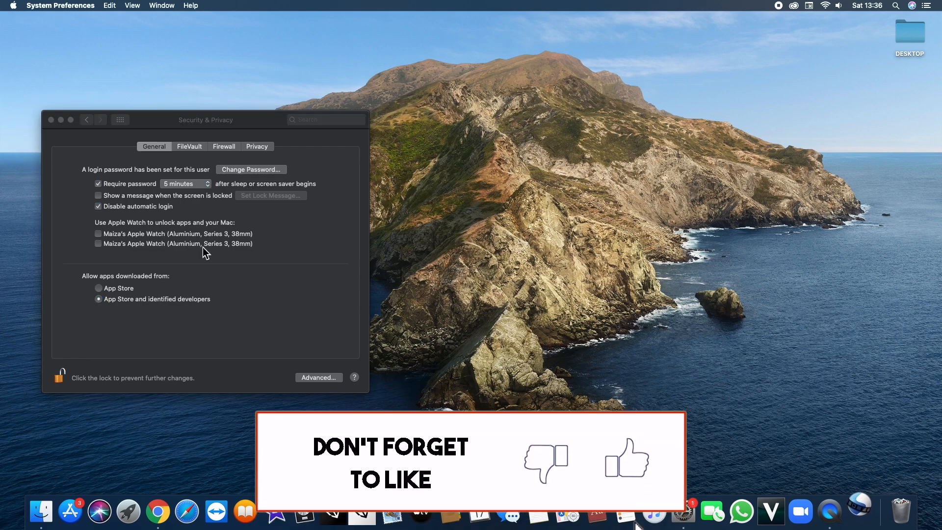
pyautogui.click(61, 379)
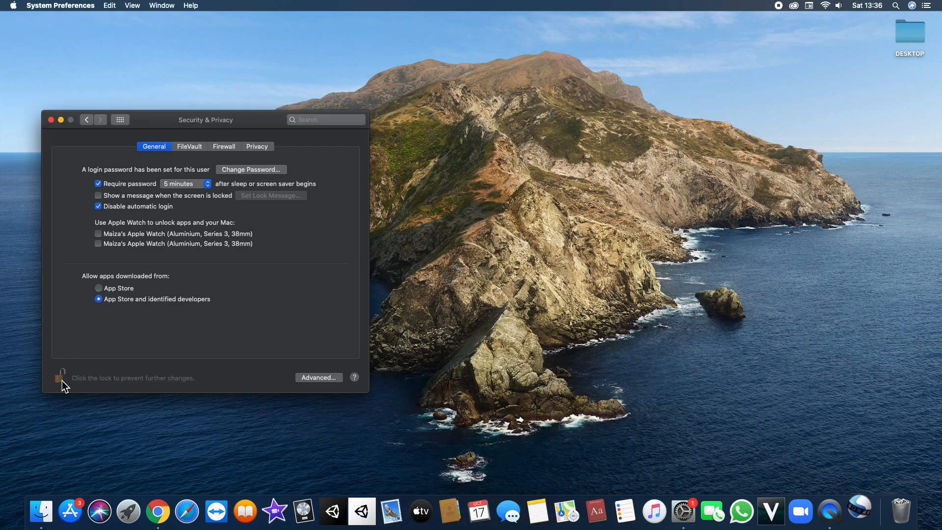
pyautogui.click(51, 121)
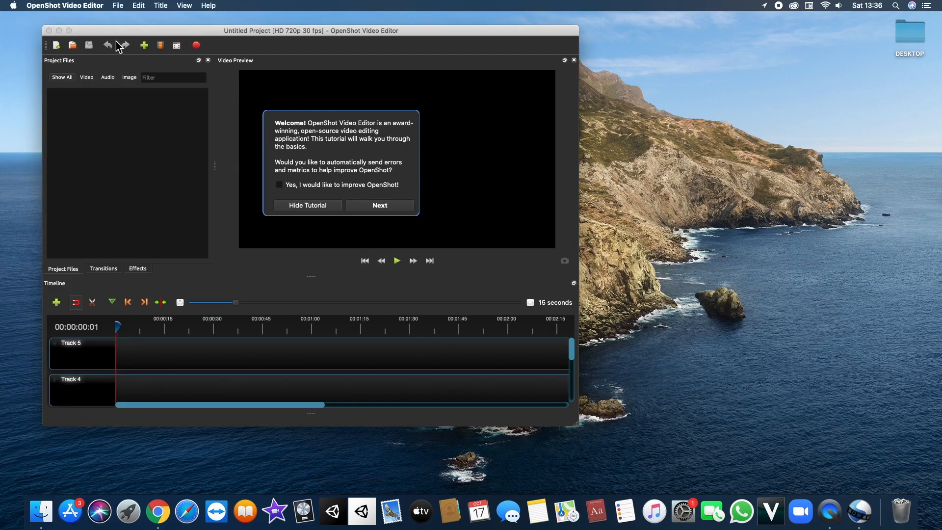
# Expand the OpenShot window to full screen and hide the welcome tutorial
pyautogui.moveTo(70, 32); pyautogui.dragTo(80, 53)
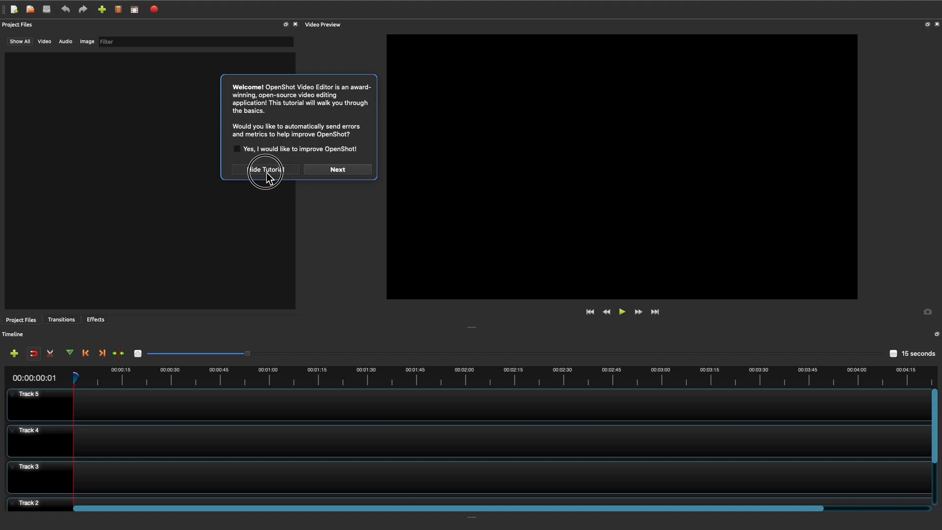
pyautogui.click(263, 172)
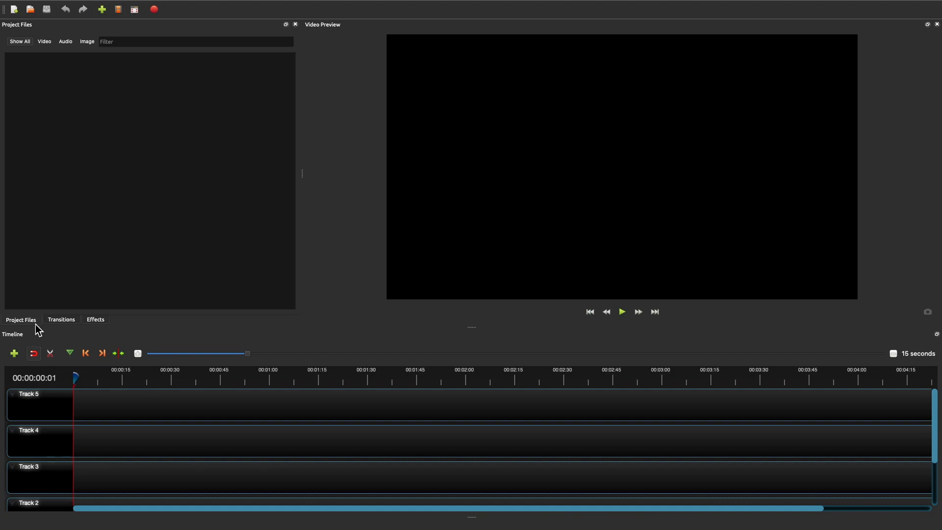
# Browse the library of available transitions in OpenShot
pyautogui.click(61, 322)
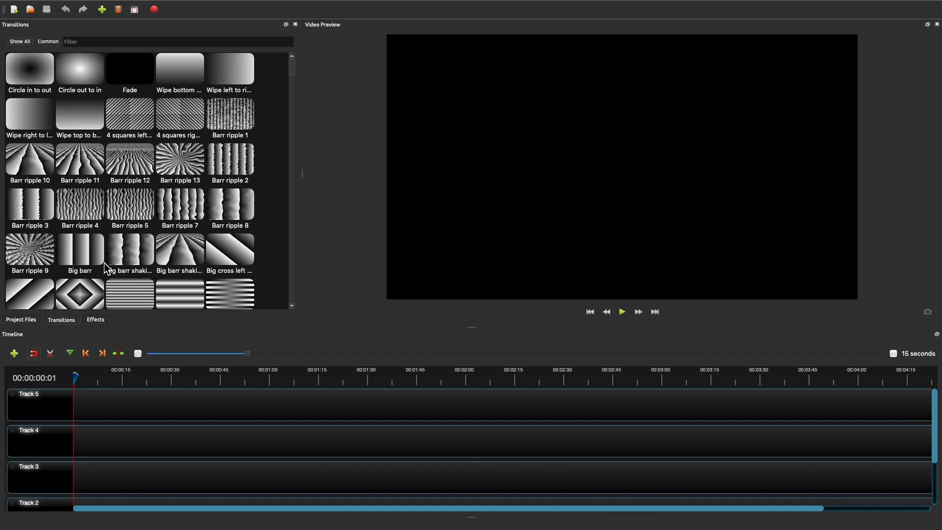
pyautogui.scroll(-15, 113, 260)
pyautogui.scroll(-20, 134, 248)
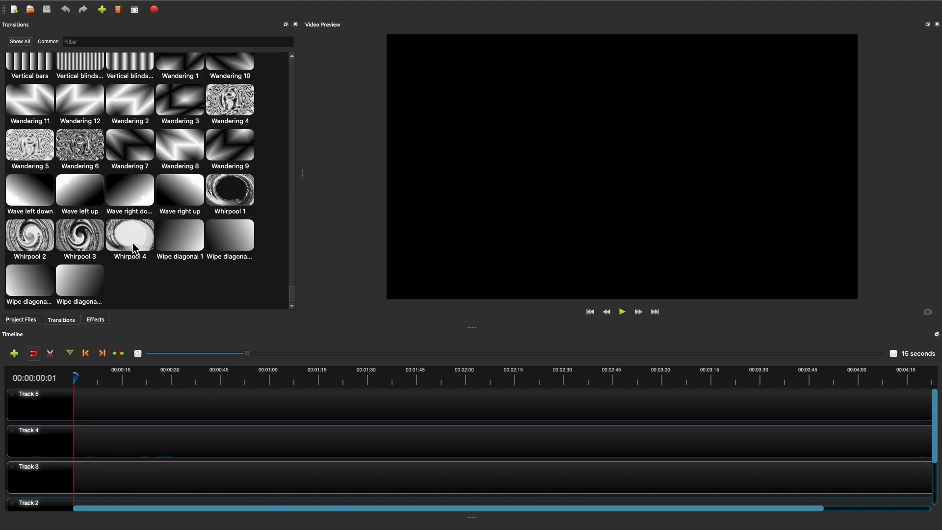
pyautogui.scroll(20, 138, 248)
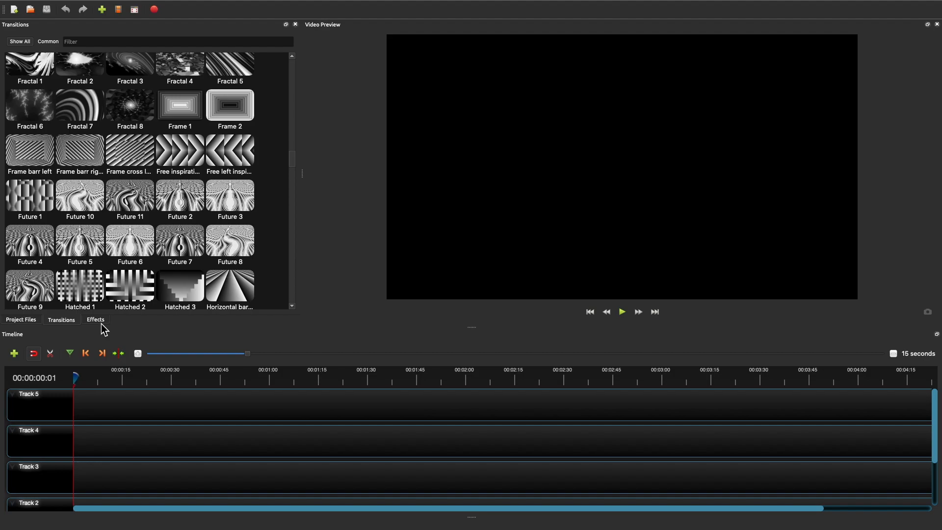
# View the library of available video effects, then return to the project files
pyautogui.click(96, 320)
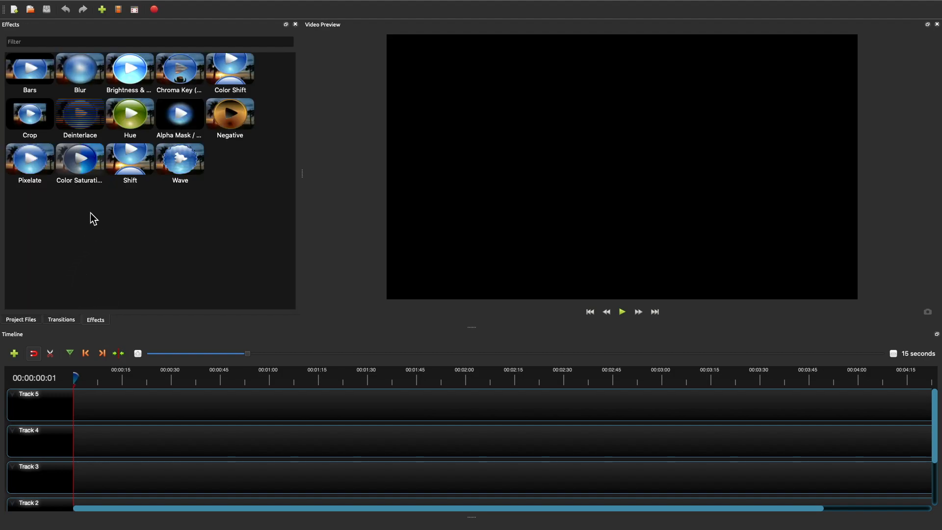
pyautogui.click(184, 98)
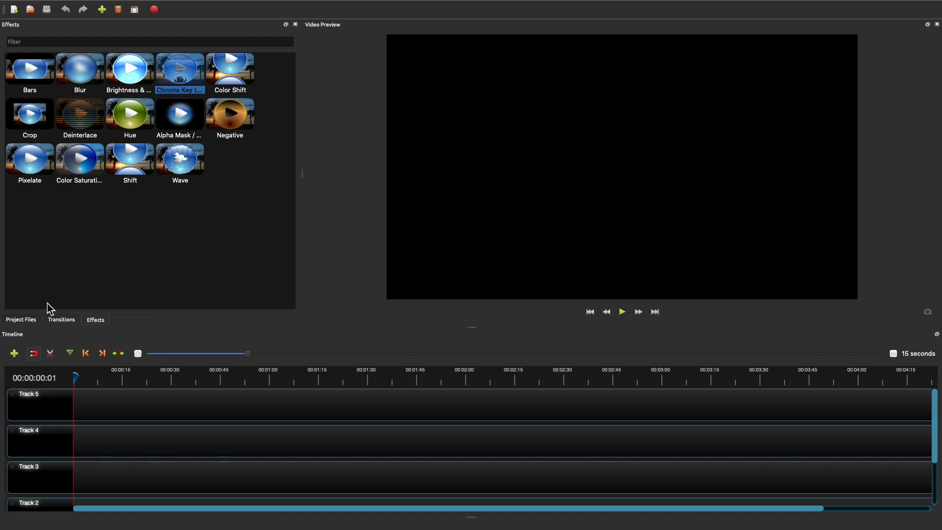
pyautogui.click(30, 322)
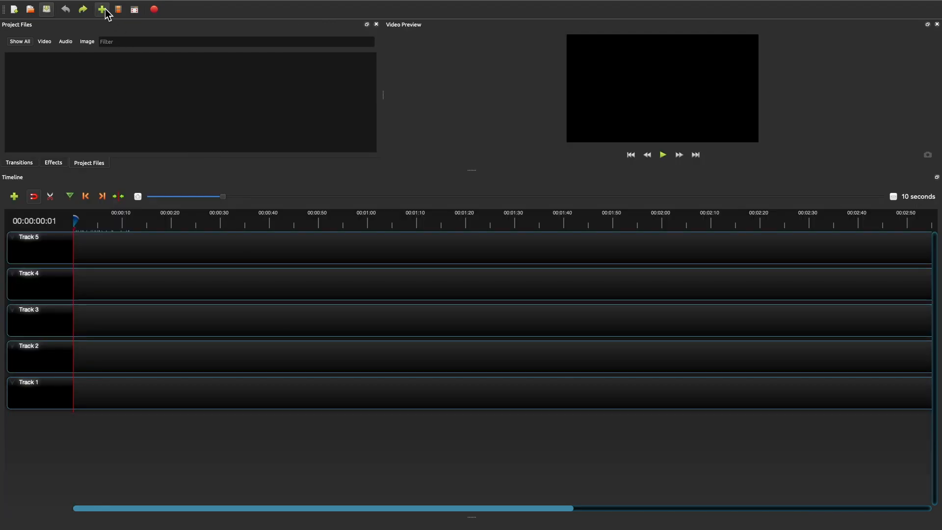
# Exit full screen and narrow the OpenShot window to about half the screen width, leaving desktop space beside it
pyautogui.moveTo(86, 5)
pyautogui.click(27, 17)
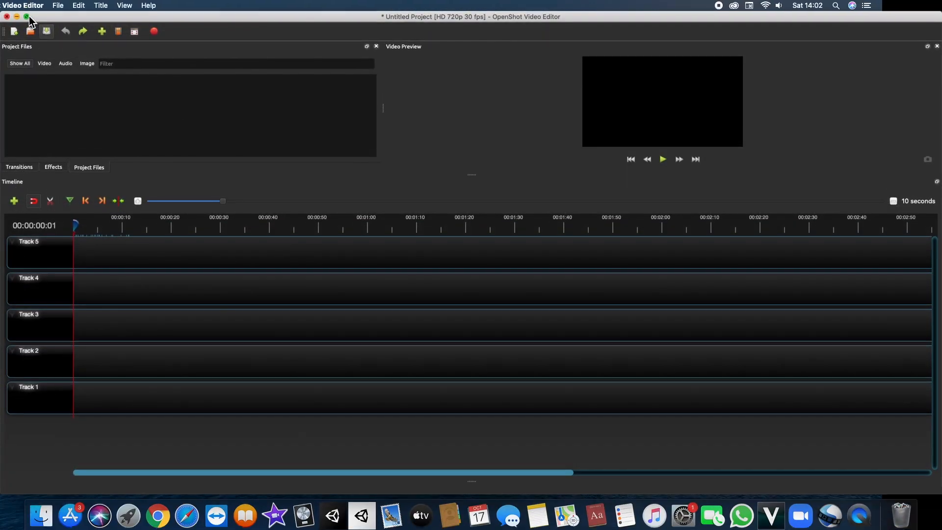
pyautogui.moveTo(7, 18); pyautogui.dragTo(419, 12)
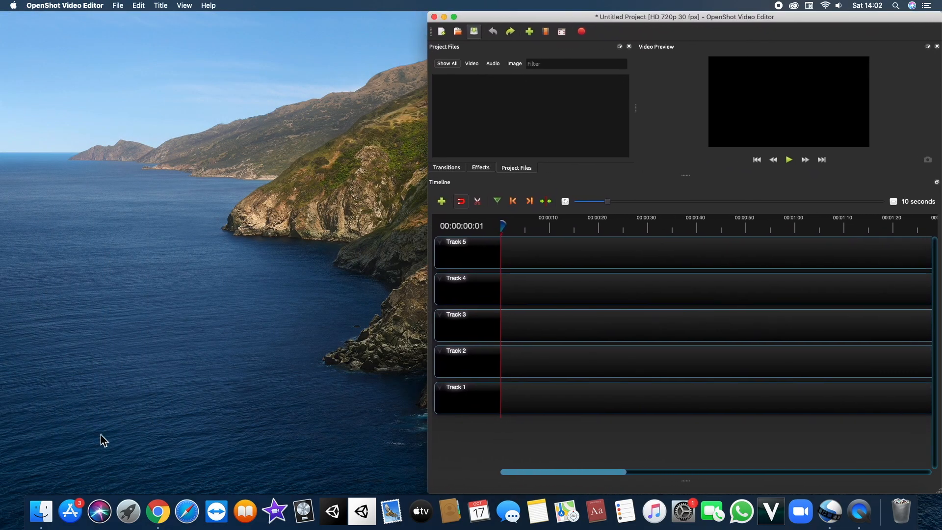
# Import all the video and music files from the Downloads folder into the project files, then close the Finder window
pyautogui.rightClick(48, 507)
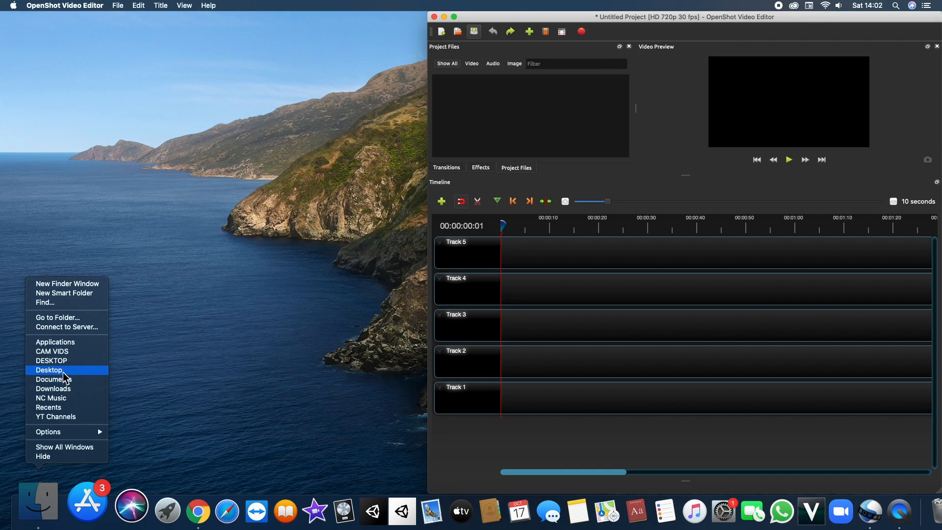
pyautogui.click(63, 390)
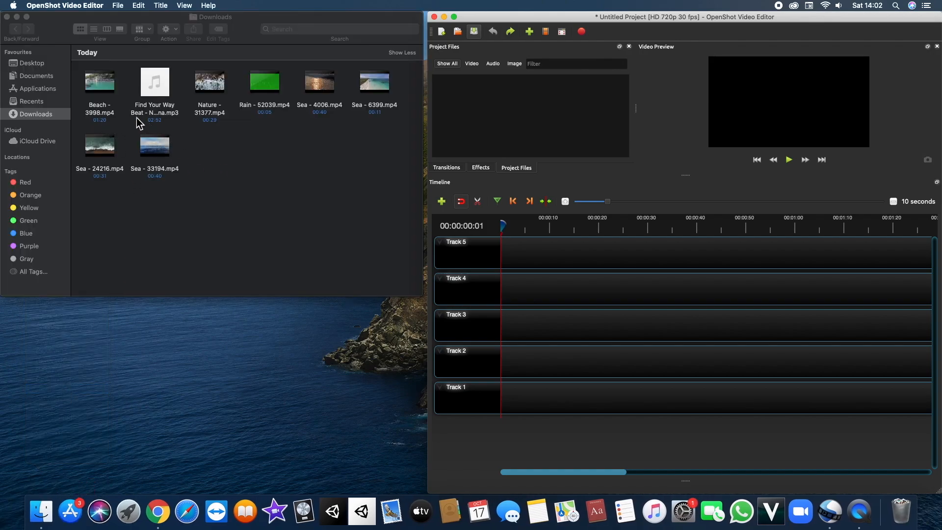
pyautogui.moveTo(102, 205); pyautogui.dragTo(536, 122)
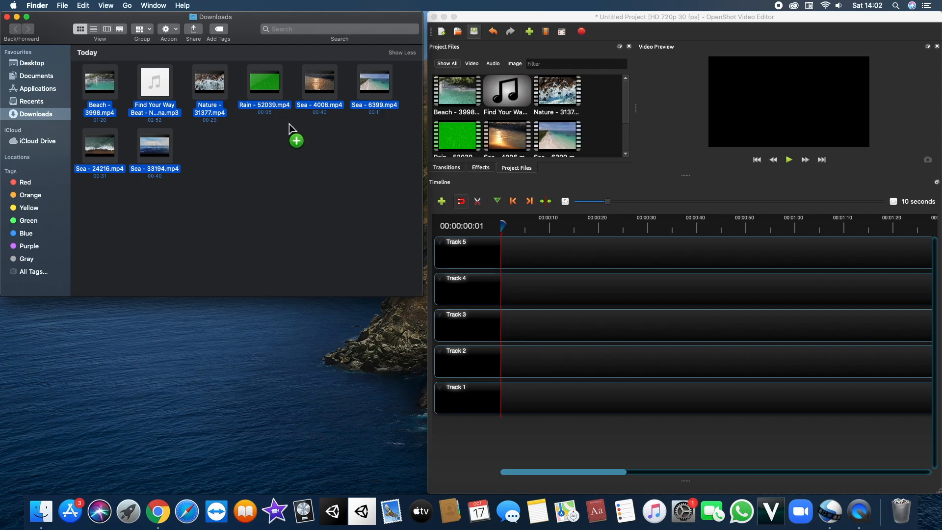
pyautogui.click(6, 17)
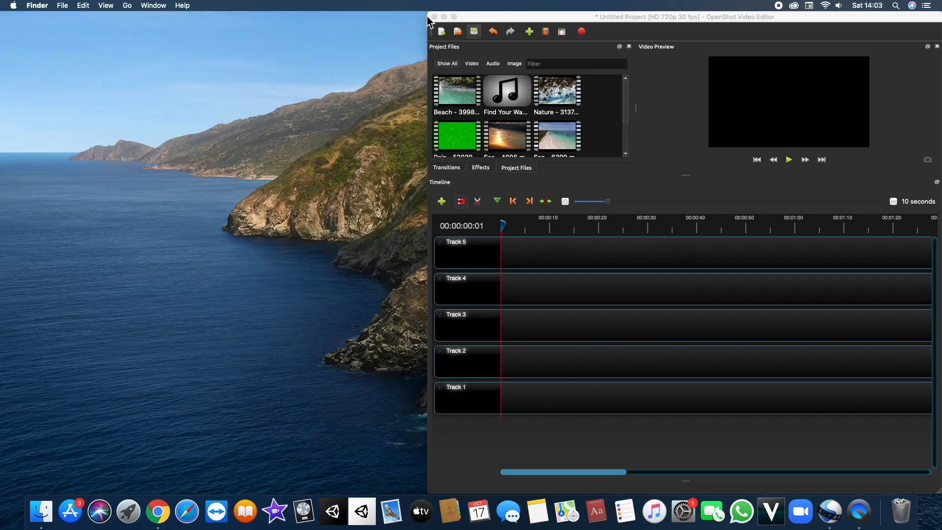
# Return OpenShot to full screen and enlarge the project files and video preview area above the timeline
pyautogui.click(459, 21)
pyautogui.click(454, 17)
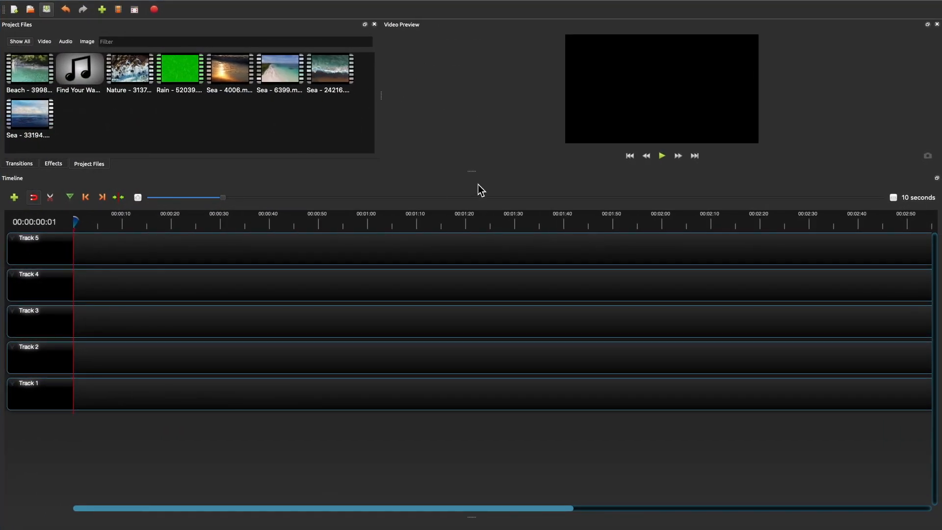
pyautogui.moveTo(473, 172); pyautogui.dragTo(461, 252)
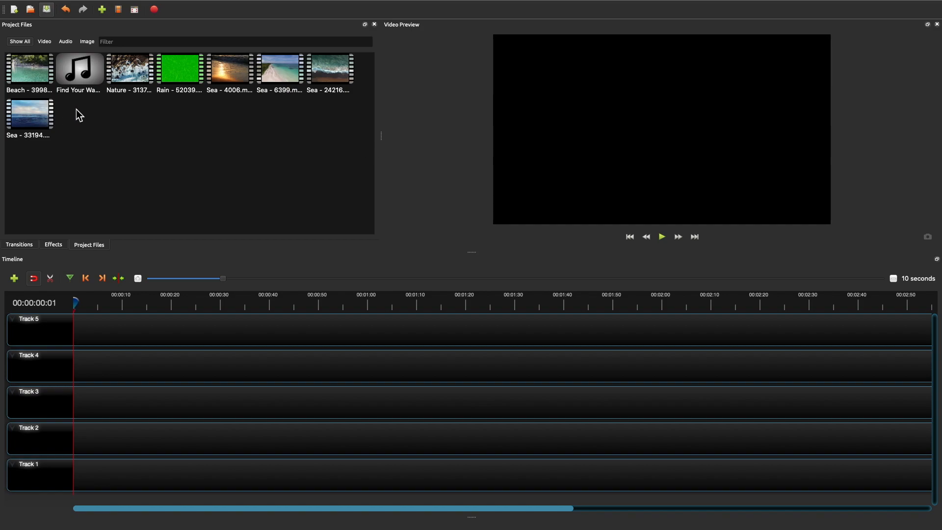
# Place the Beach - 3998.mp4 clip at the start of Track 1 and play it in the preview
pyautogui.moveTo(29, 73); pyautogui.dragTo(60, 472)
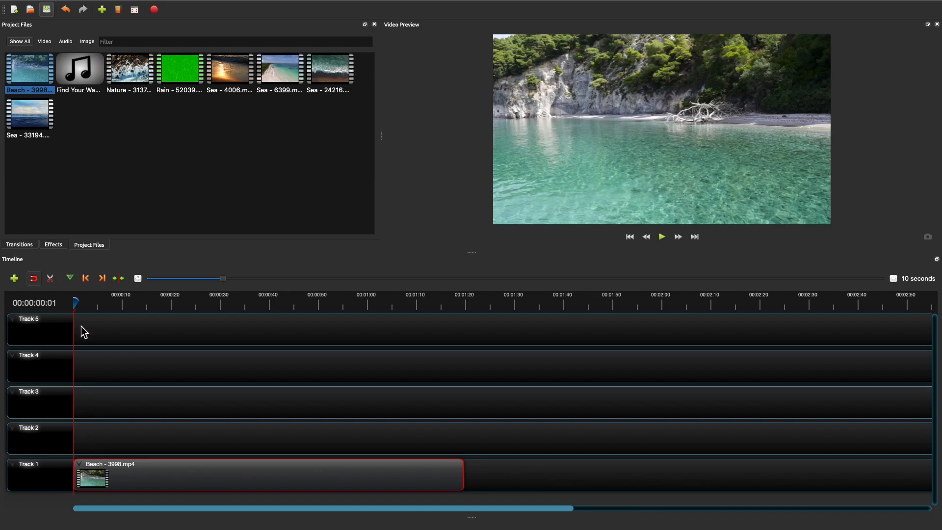
pyautogui.click(663, 238)
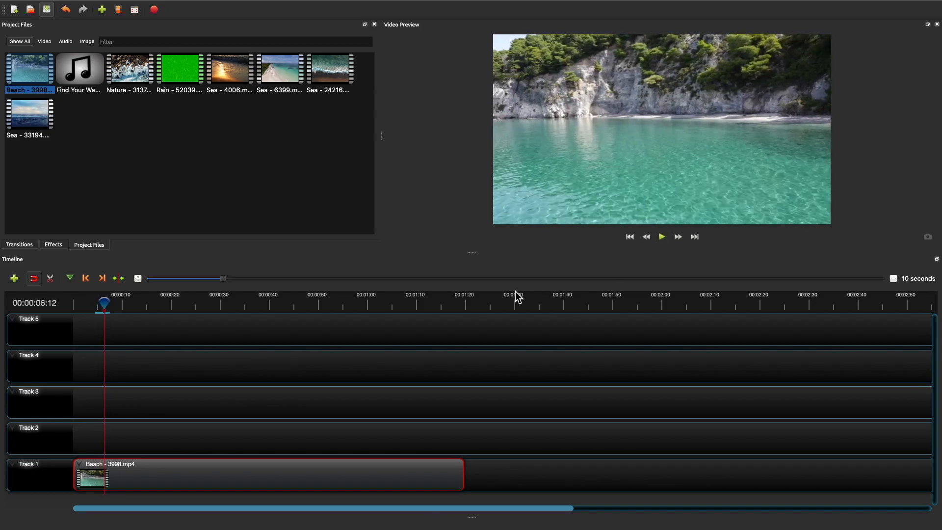
# Split the Beach clip on Track 1 with the Razor tool at 00:00:24:04
pyautogui.moveTo(117, 309); pyautogui.dragTo(193, 305)
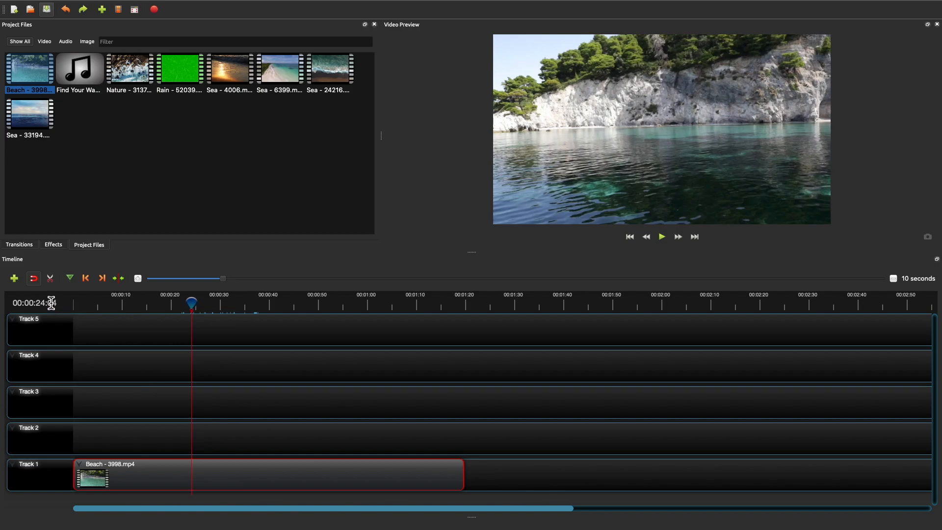
pyautogui.click(50, 278)
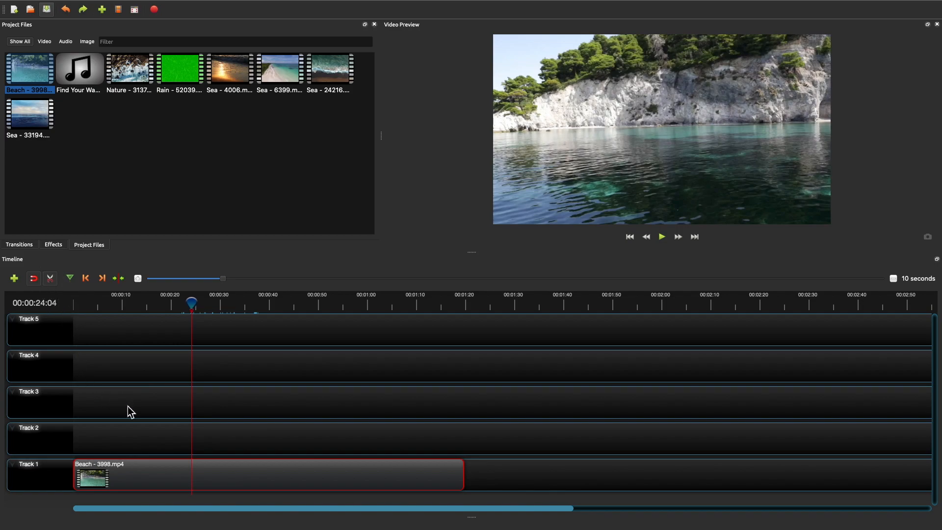
pyautogui.click(195, 478)
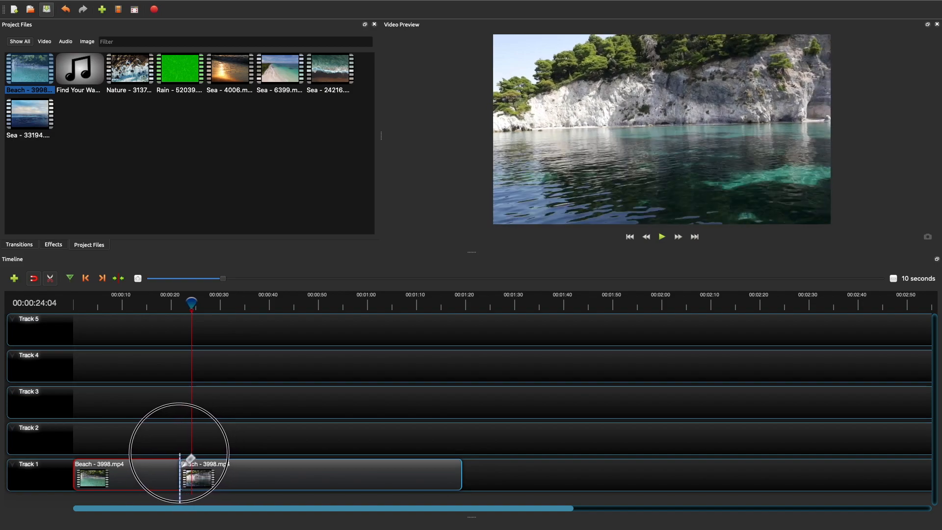
pyautogui.moveTo(195, 455); pyautogui.dragTo(193, 453)
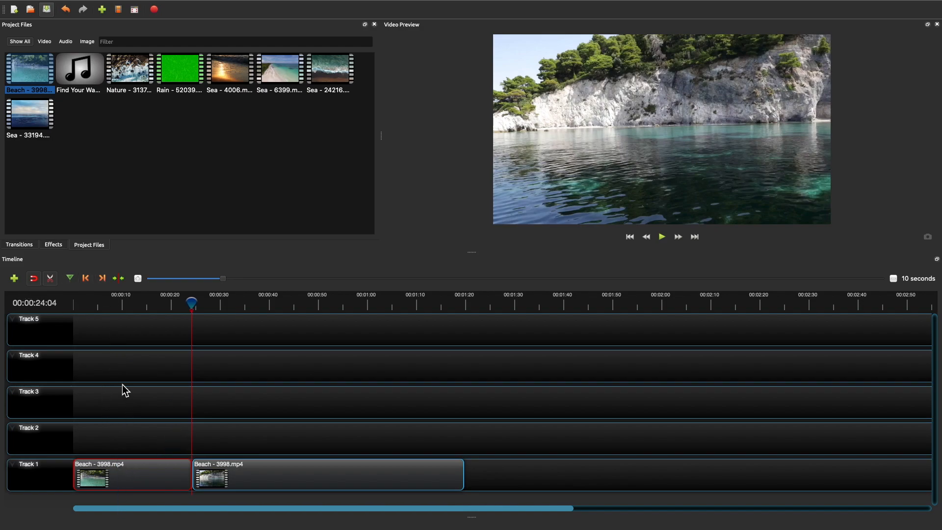
pyautogui.click(50, 278)
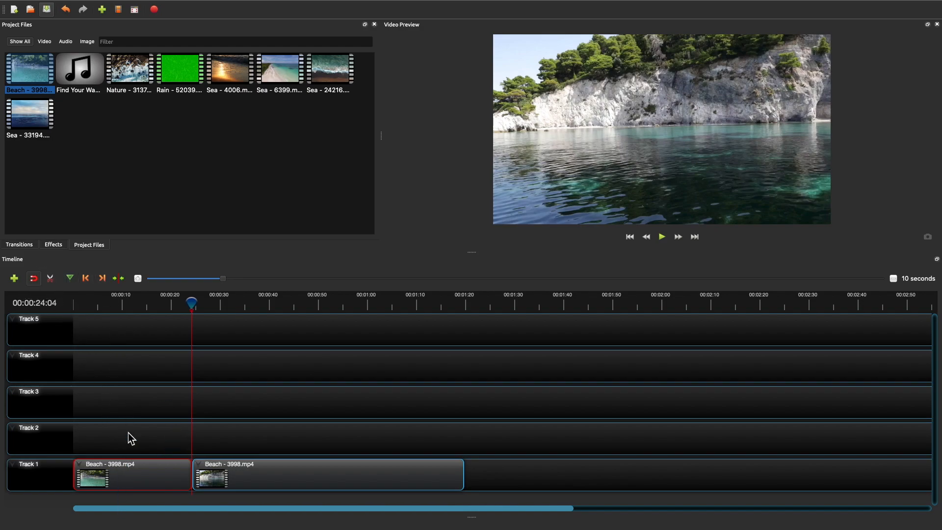
# Remove the first part of the split Beach clip and move the remaining part to the start of Track 1
pyautogui.rightClick(131, 475)
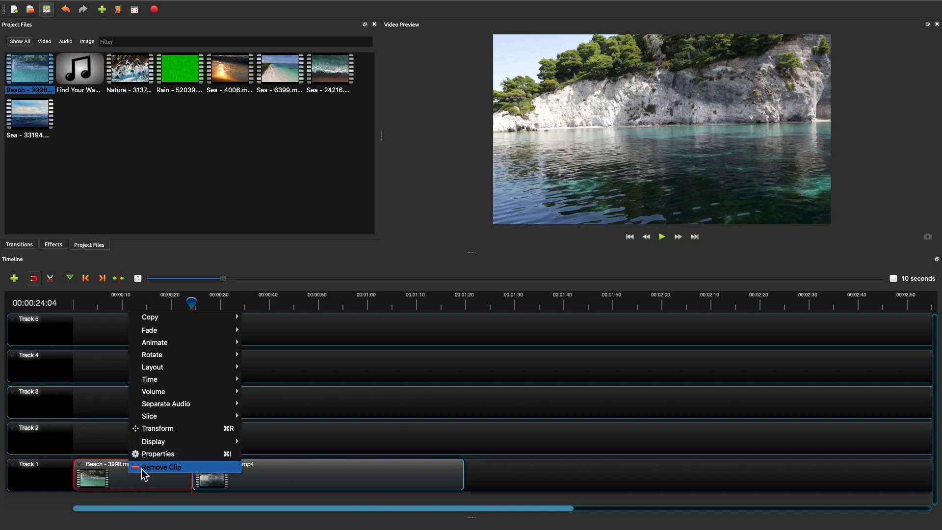
pyautogui.click(161, 467)
pyautogui.moveTo(234, 473); pyautogui.dragTo(115, 473)
# Play the trimmed Beach clip from the start of the timeline, then pause it
pyautogui.click(76, 304)
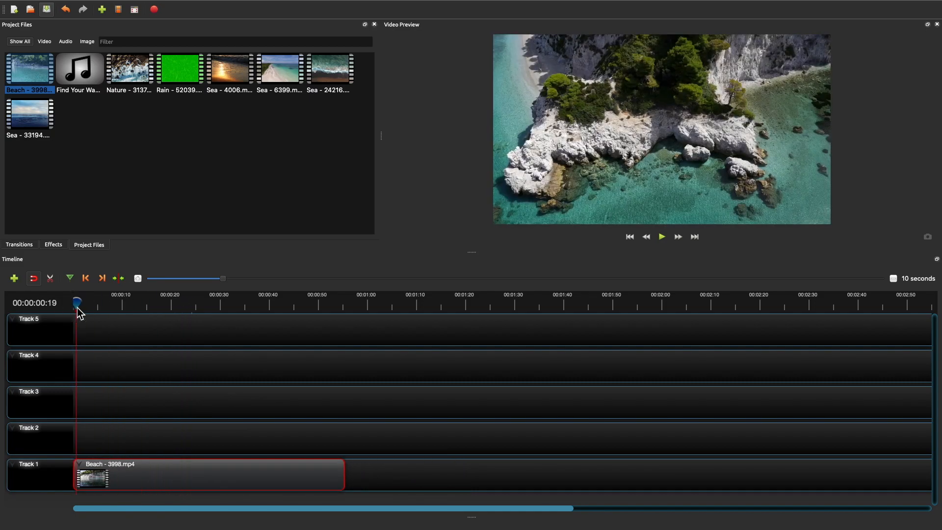
pyautogui.moveTo(76, 304); pyautogui.dragTo(64, 307)
pyautogui.press('space')
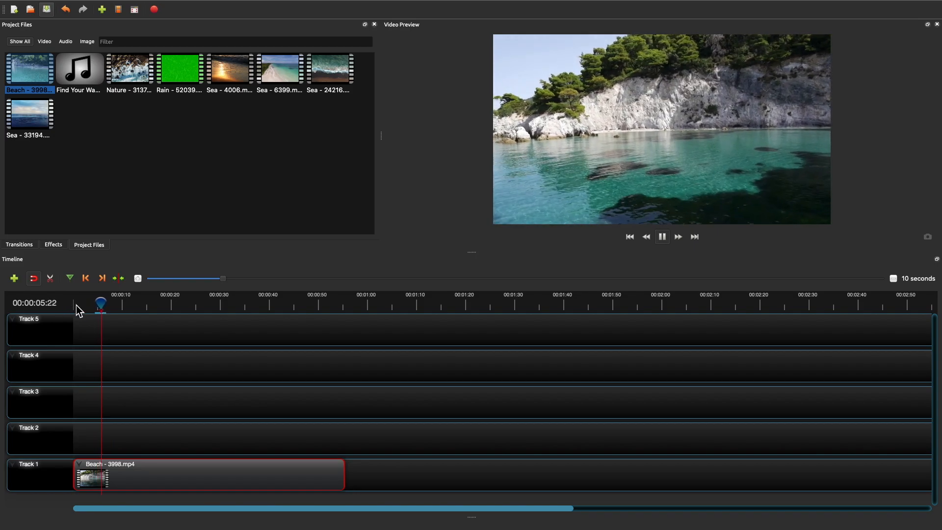
pyautogui.press('space')
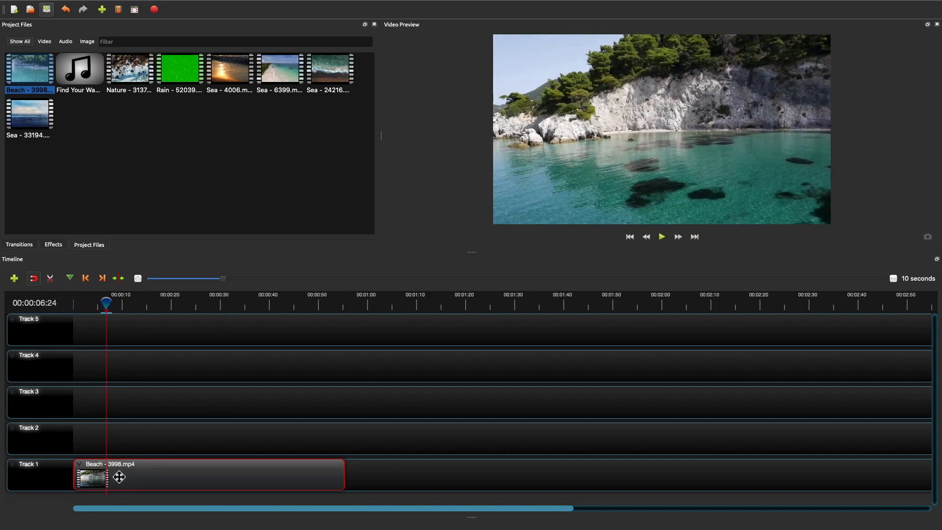
# Speed up the Beach clip on Track 1 to fast forward 2X
pyautogui.rightClick(136, 475)
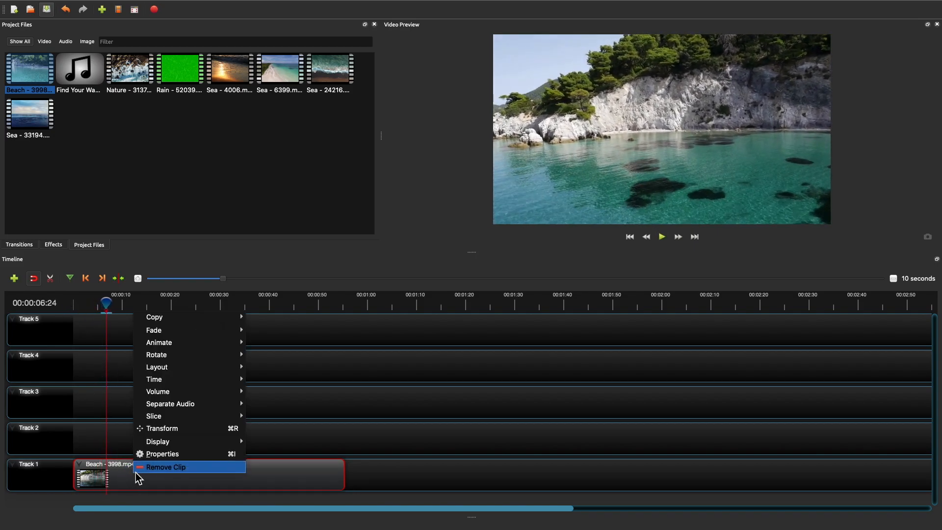
pyautogui.moveTo(187, 383)
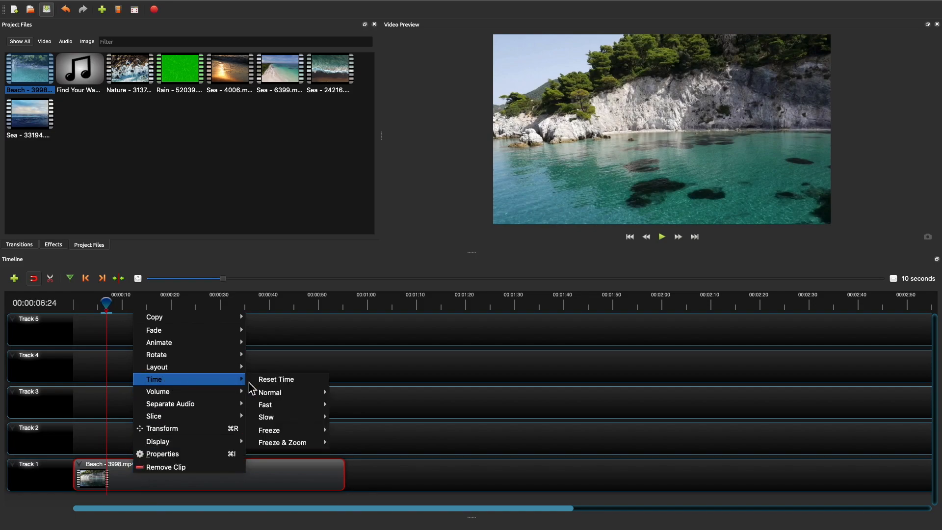
pyautogui.moveTo(282, 415)
pyautogui.moveTo(356, 410)
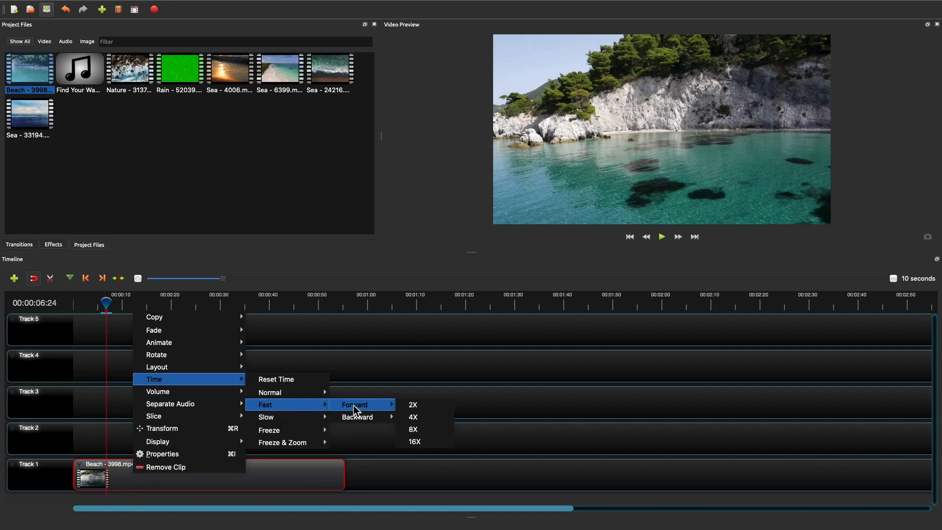
pyautogui.click(415, 405)
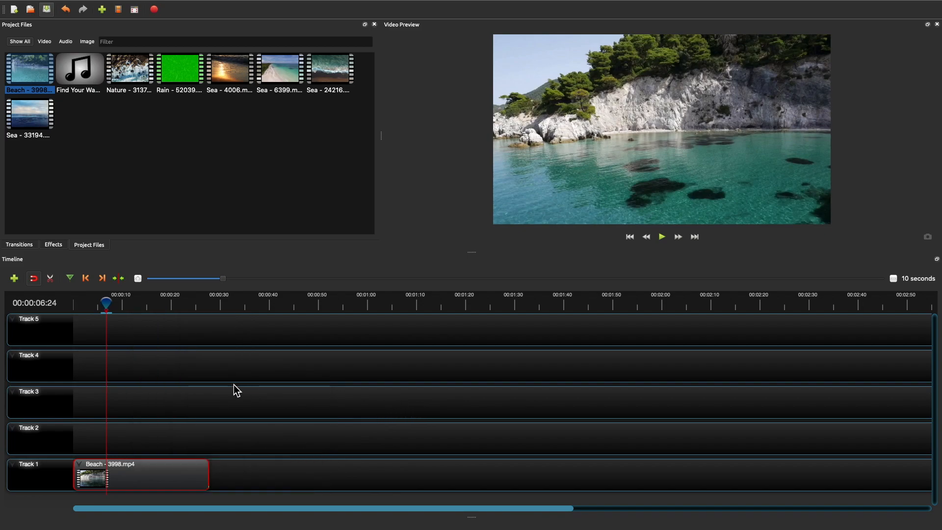
# Play the sped-up Beach clip from the start and pause it at 00:00:13:08
pyautogui.moveTo(112, 312); pyautogui.dragTo(65, 309)
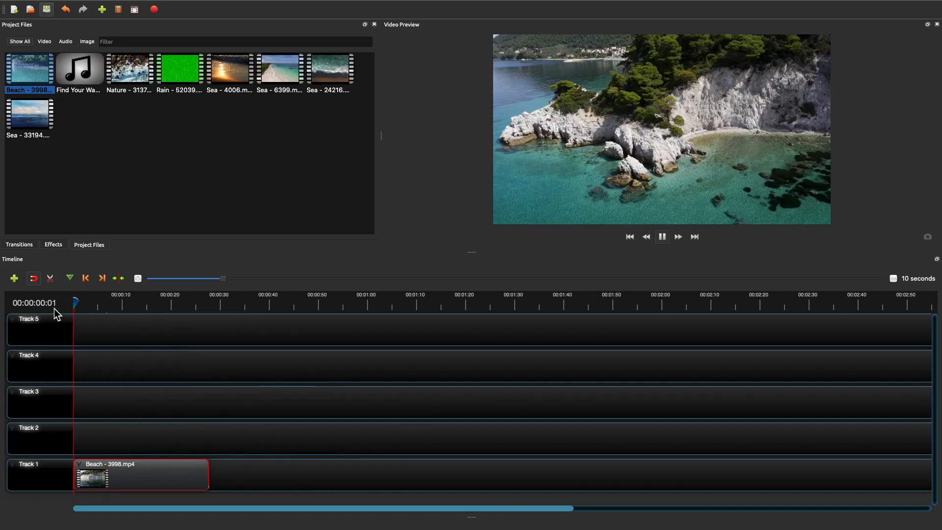
pyautogui.press('space')
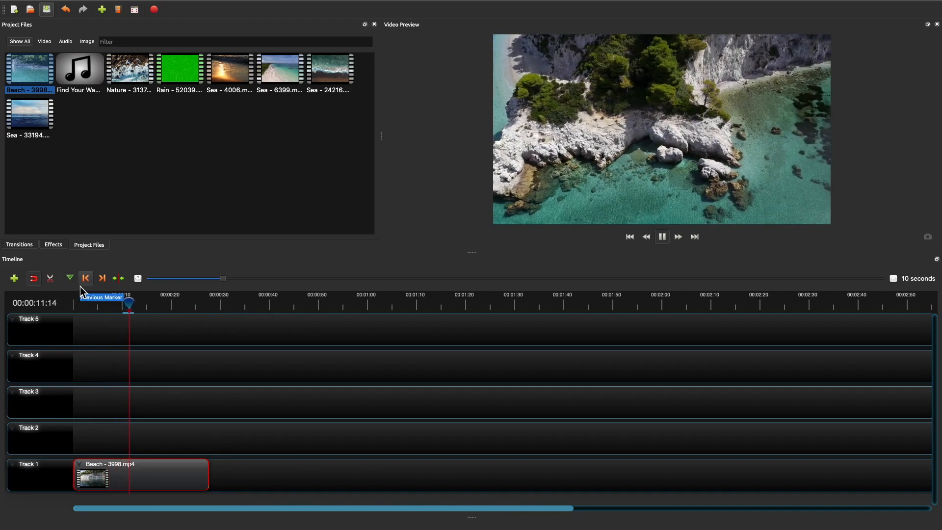
pyautogui.press('space')
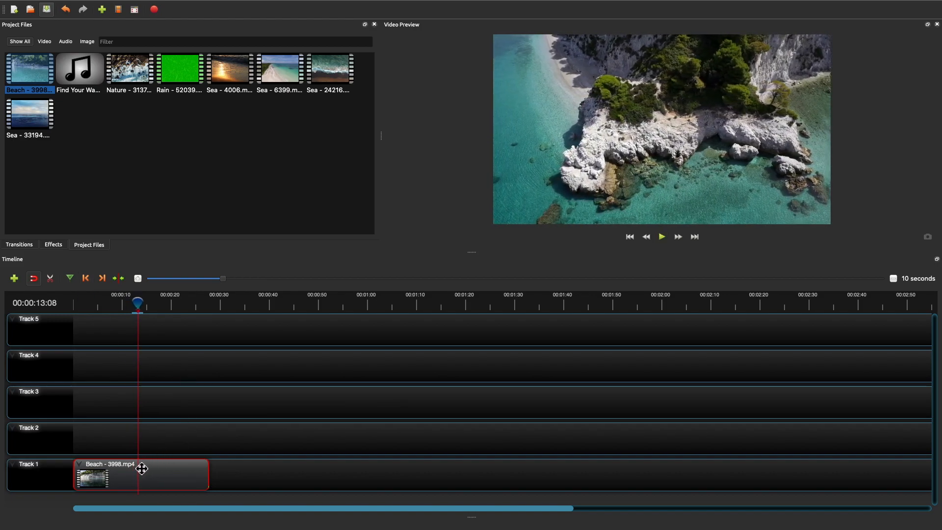
# Trim the end of the Beach clip by splitting it at about 13 seconds with the Razor tool and removing the second part
pyautogui.click(50, 279)
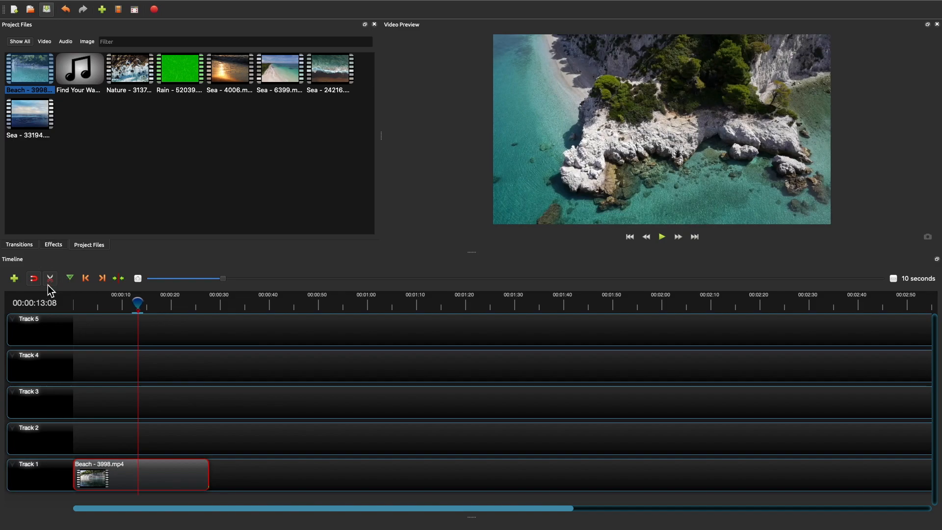
pyautogui.click(138, 466)
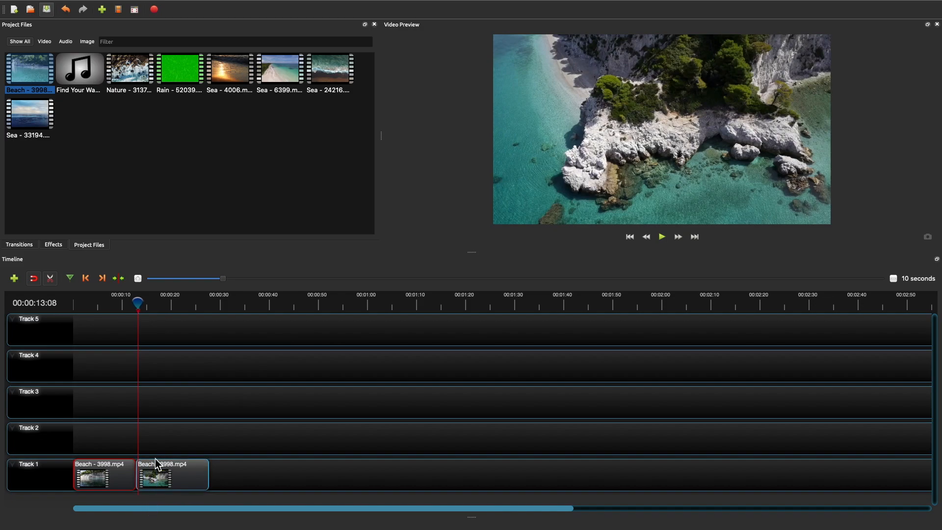
pyautogui.click(51, 281)
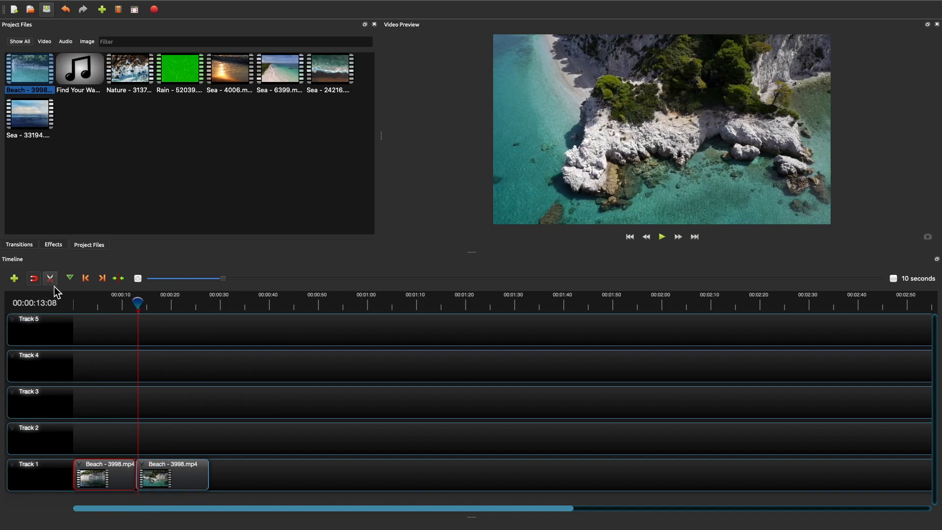
pyautogui.rightClick(175, 477)
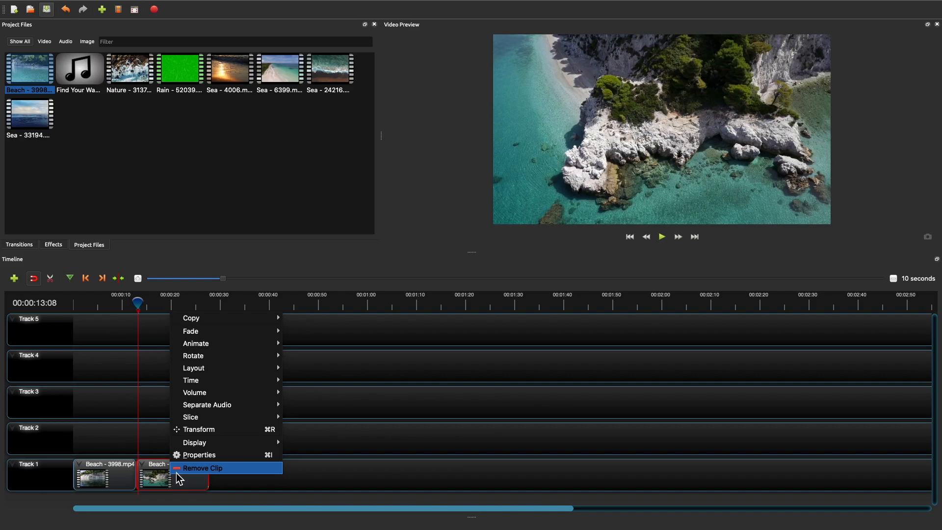
pyautogui.click(177, 470)
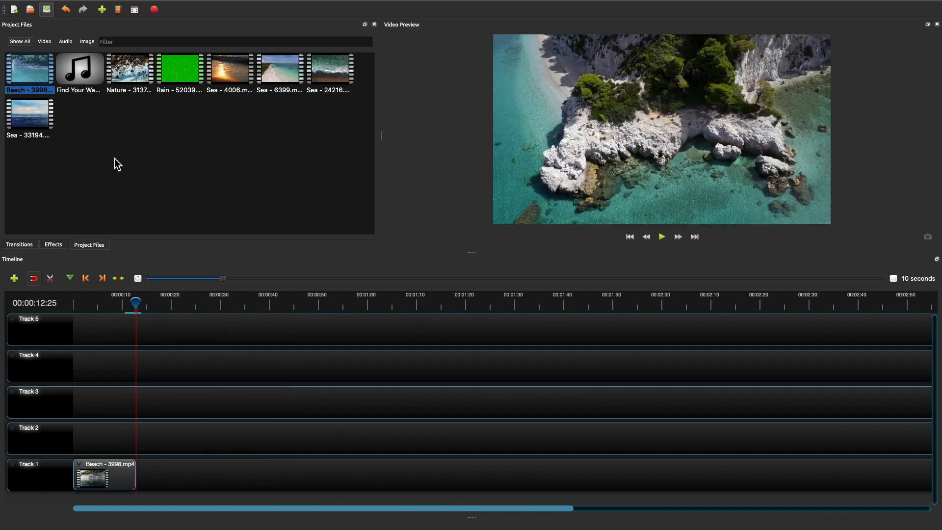
# Apply the Wave effect to the Beach clip on Track 1 and preview it in playback
pyautogui.click(54, 245)
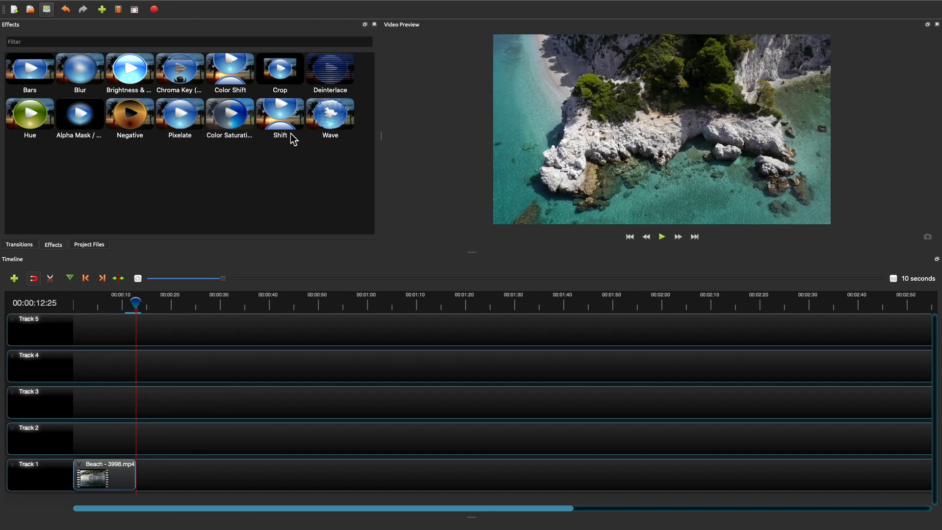
pyautogui.moveTo(329, 120)
pyautogui.mouseDown()
pyautogui.moveTo(326, 145)
pyautogui.moveTo(58, 521)
pyautogui.moveTo(76, 466)
pyautogui.moveTo(99, 474)
pyautogui.mouseUp()
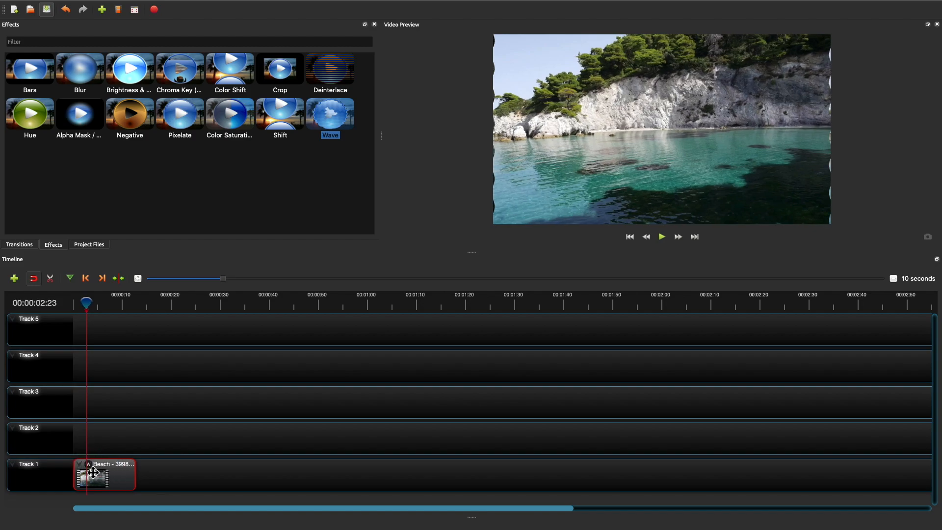
pyautogui.press('space')
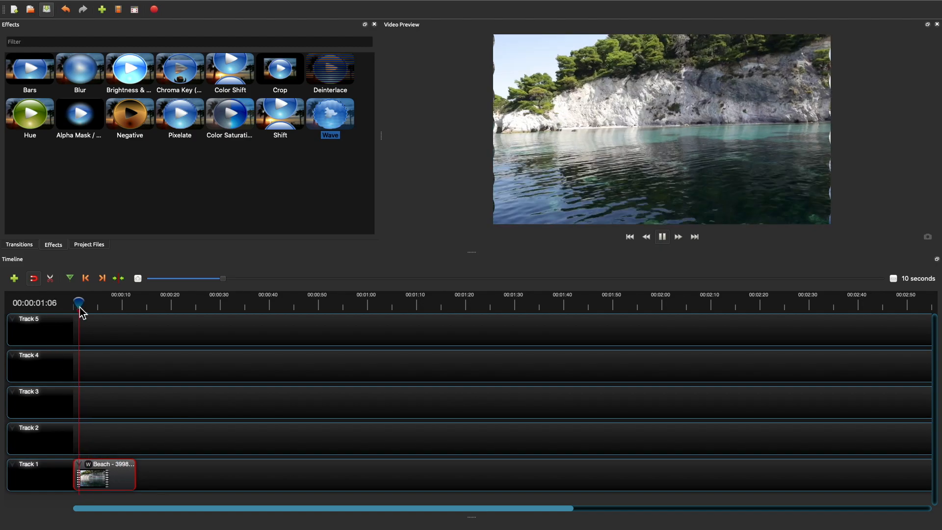
pyautogui.press('space')
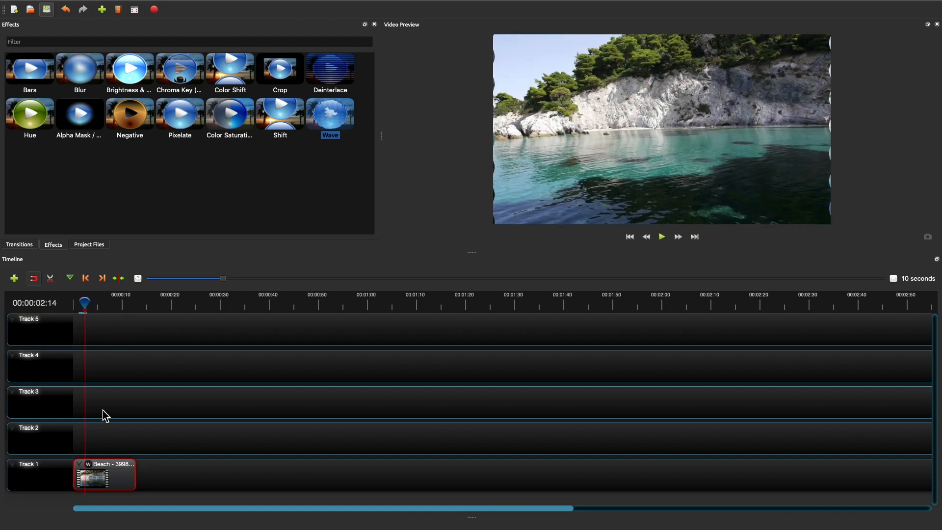
# Remove the Wave effect from the Beach clip and return the playhead to the start of the timeline
pyautogui.rightClick(88, 465)
pyautogui.click(106, 486)
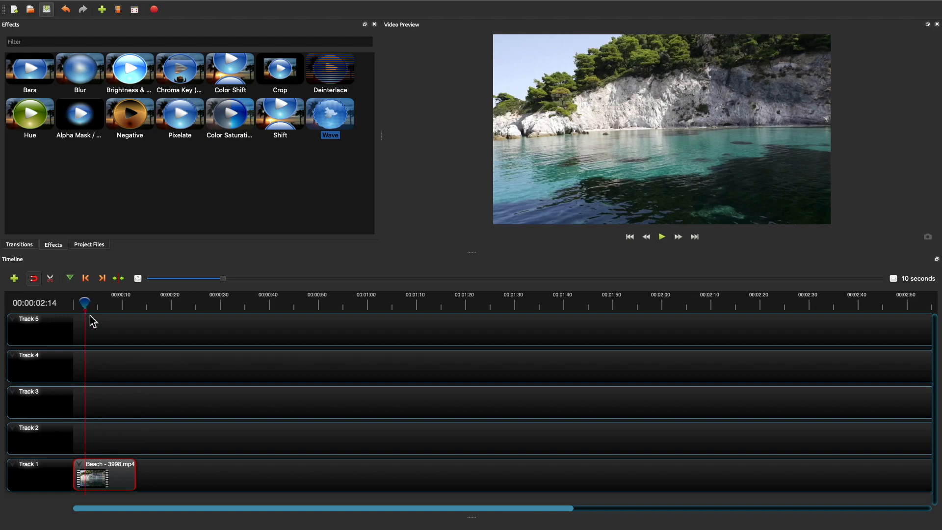
pyautogui.moveTo(85, 302); pyautogui.dragTo(50, 311)
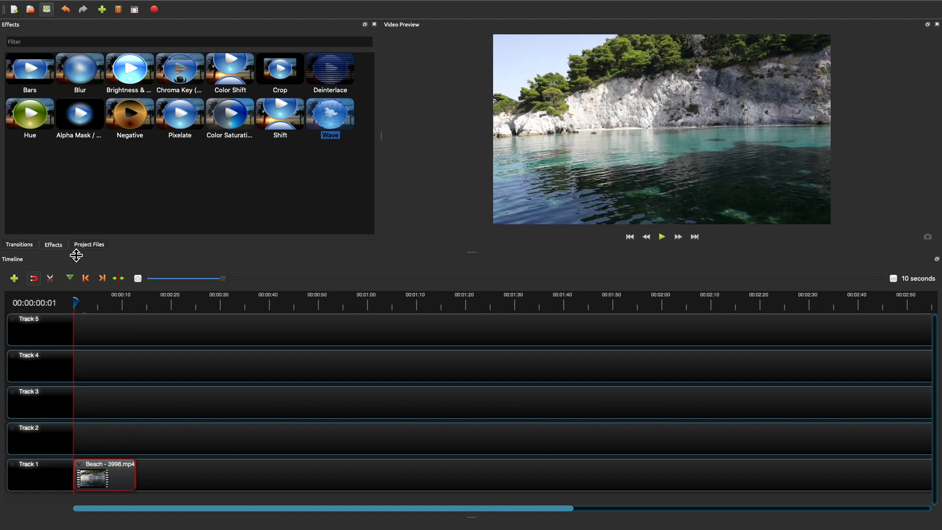
# Add the Find Your Way Beat music to the start of Track 3 and the Sea - 24216 clip directly after the Beach clip on Track 1
pyautogui.click(89, 246)
pyautogui.moveTo(78, 77); pyautogui.dragTo(71, 406)
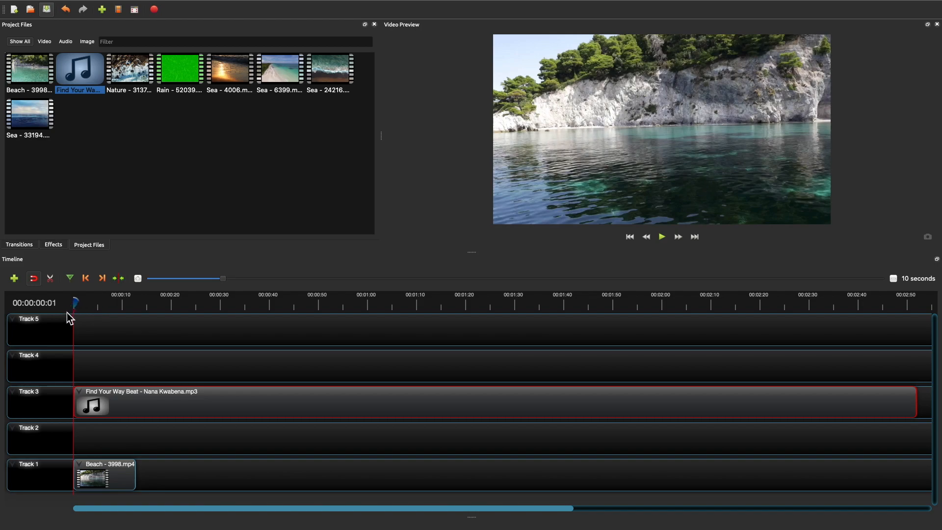
pyautogui.moveTo(325, 93); pyautogui.dragTo(142, 481)
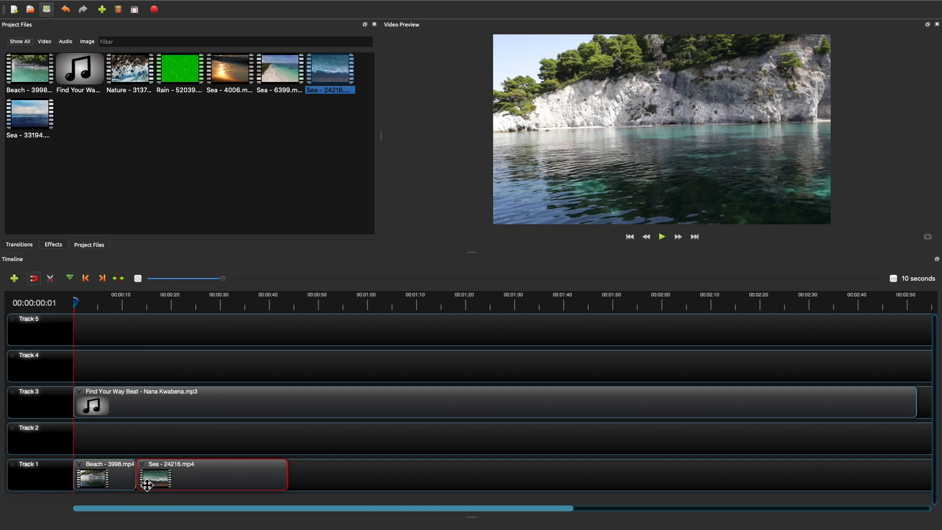
# Place the Whirpool 3 transition across the join of the Beach and Sea clips on Track 1 and play through it
pyautogui.click(19, 245)
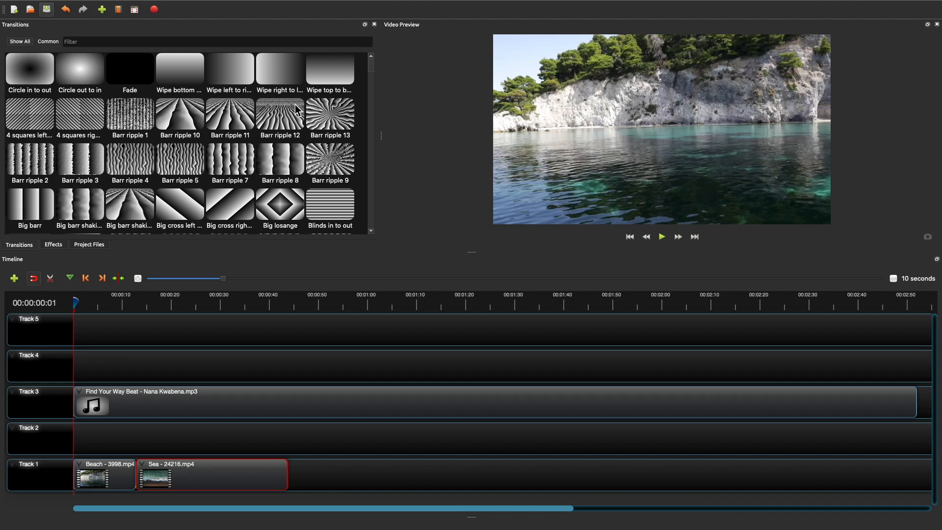
pyautogui.scroll(-15, 294, 115)
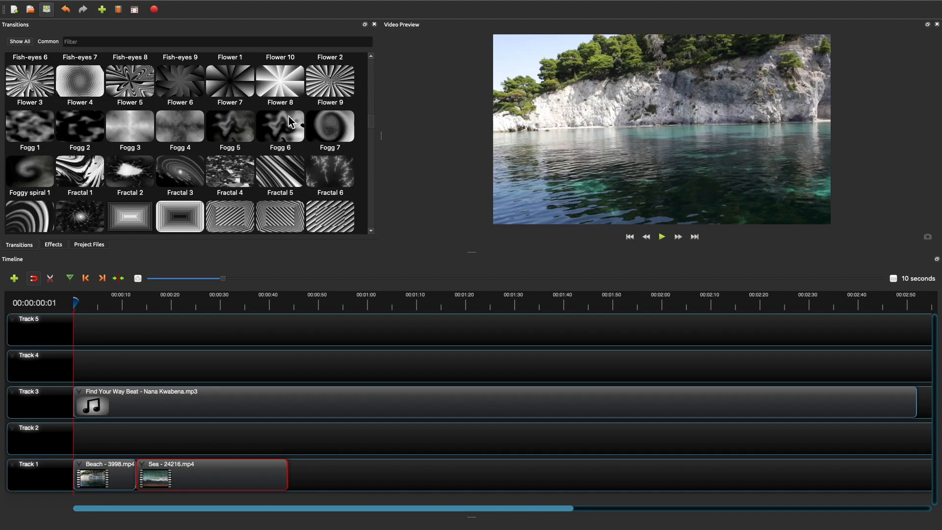
pyautogui.scroll(-10, 289, 118)
pyautogui.scroll(-10, 290, 116)
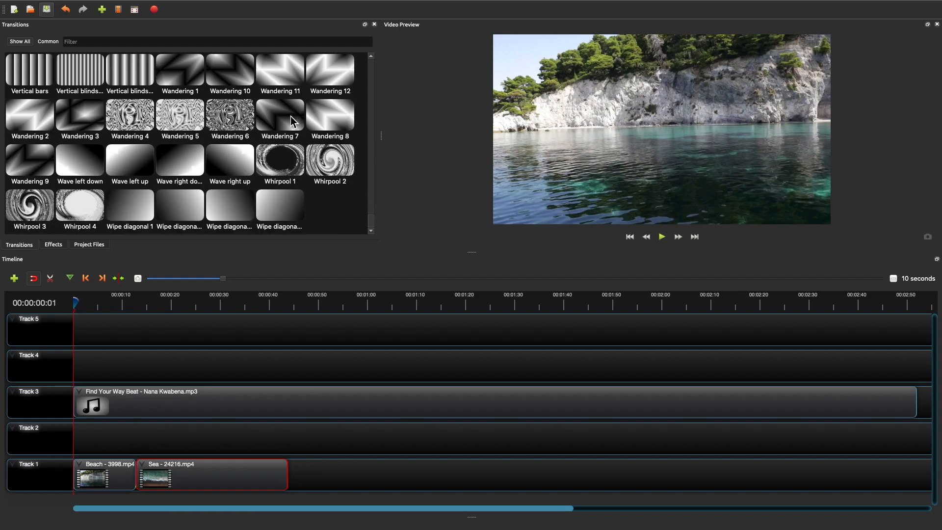
pyautogui.scroll(2, 287, 119)
pyautogui.scroll(-2, 287, 120)
pyautogui.moveTo(38, 233); pyautogui.dragTo(113, 463)
pyautogui.click(110, 308)
pyautogui.press('space')
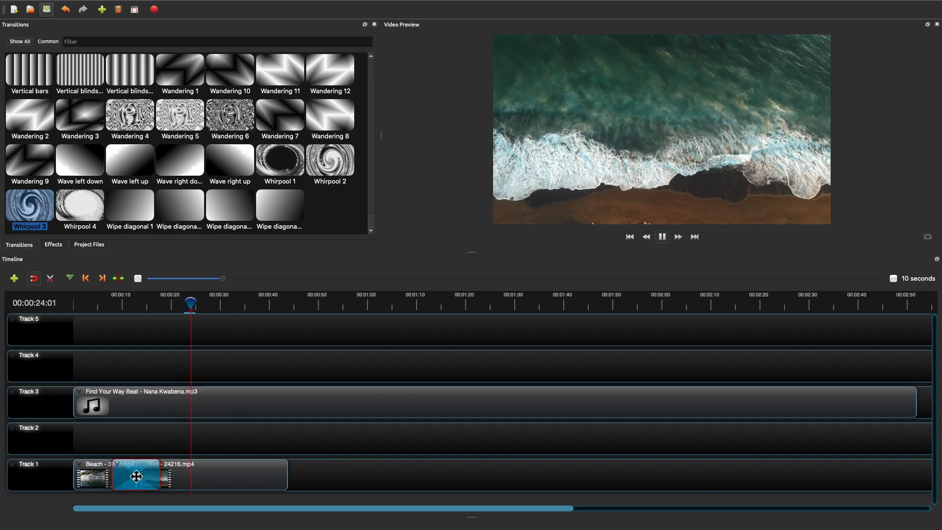
# Stop playback and delete the Whirpool 3 transition from Track 1
pyautogui.press('space')
pyautogui.moveTo(136, 476)
pyautogui.mouseDown()
pyautogui.moveTo(150, 472)
pyautogui.moveTo(140, 474)
pyautogui.mouseUp()
pyautogui.press('Delete')
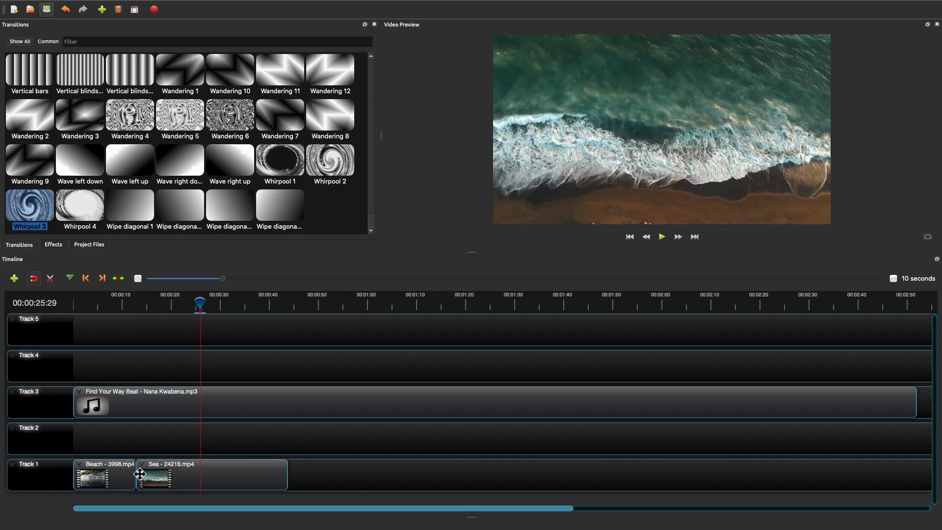
# Move the Sea - 24216 clip earlier on Track 1 so it overlaps the end of the Beach clip, making an automatic transition
pyautogui.hscroll(1, 79, 377)
pyautogui.scroll(15, 125, 166)
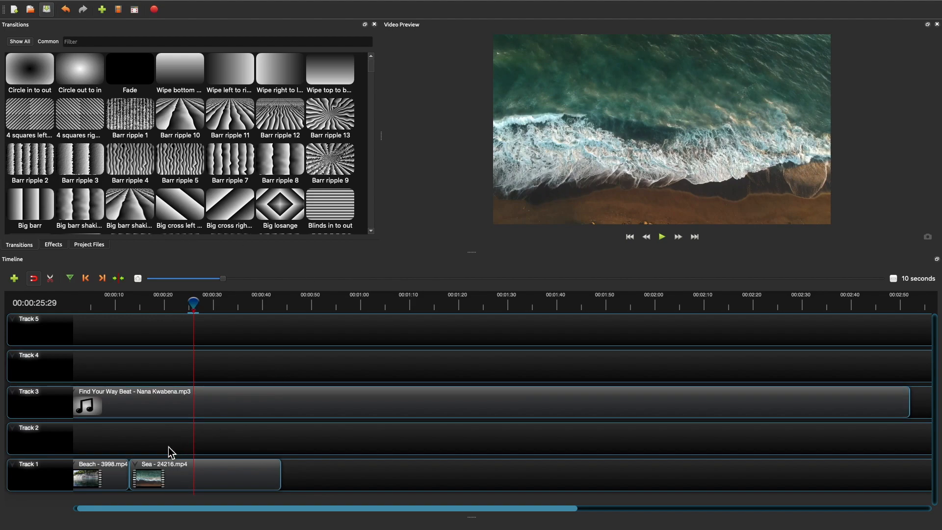
pyautogui.moveTo(151, 472); pyautogui.dragTo(140, 472)
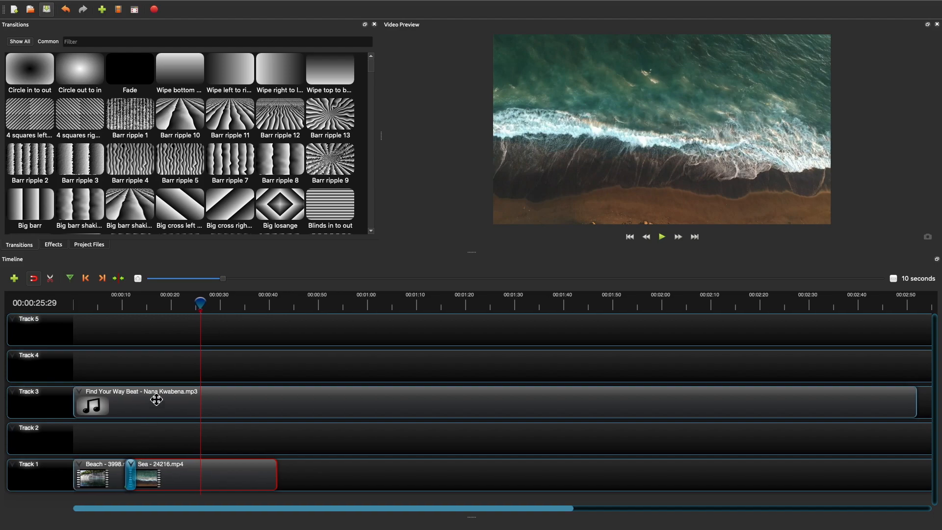
# Play the overlap between the Beach and Sea clips from about 10 seconds and pause after it
pyautogui.click(126, 305)
pyautogui.moveTo(127, 305); pyautogui.dragTo(121, 305)
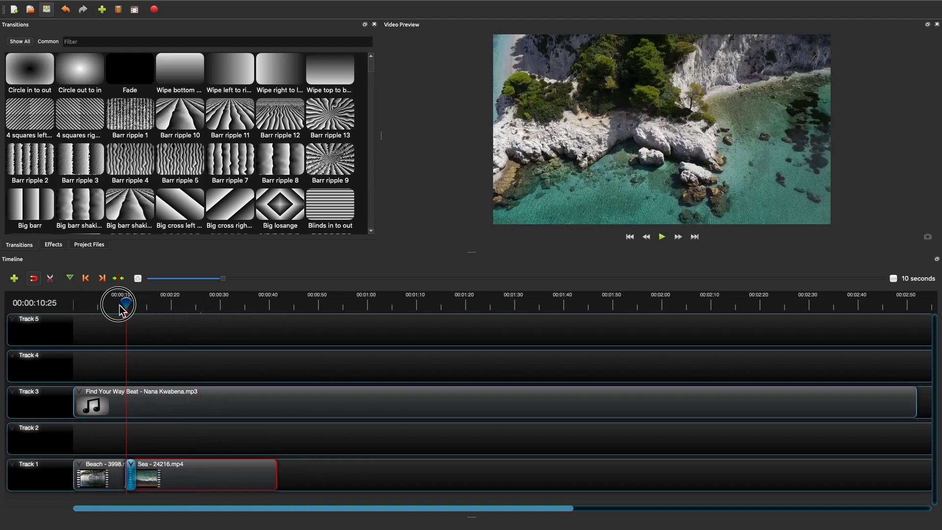
pyautogui.press('space')
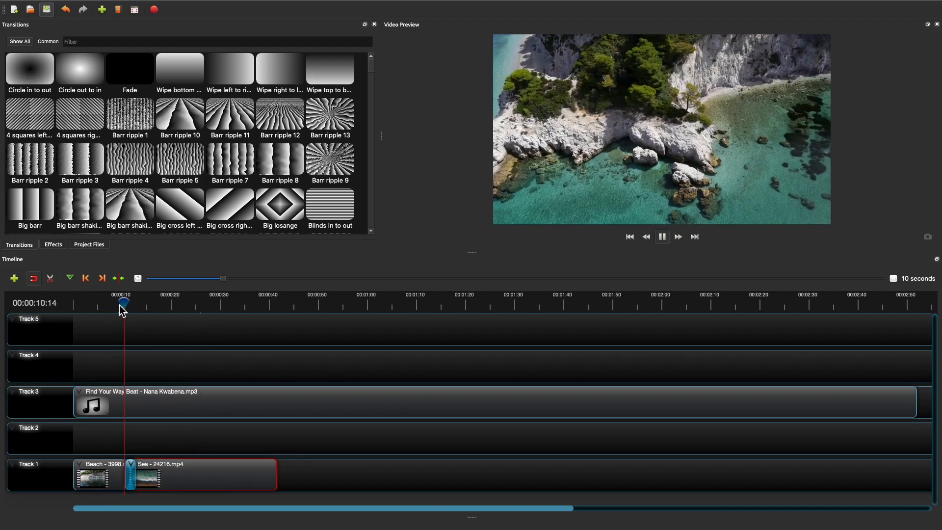
pyautogui.click(121, 307)
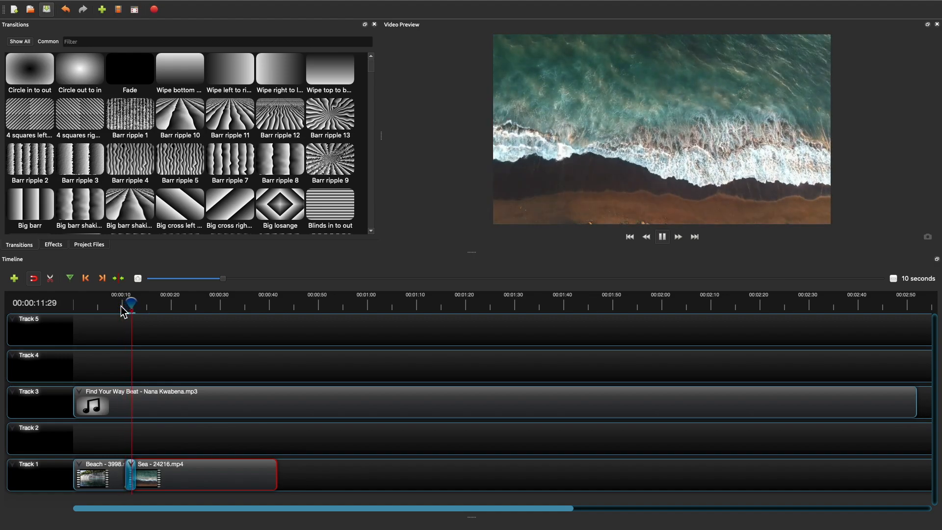
pyautogui.press('space')
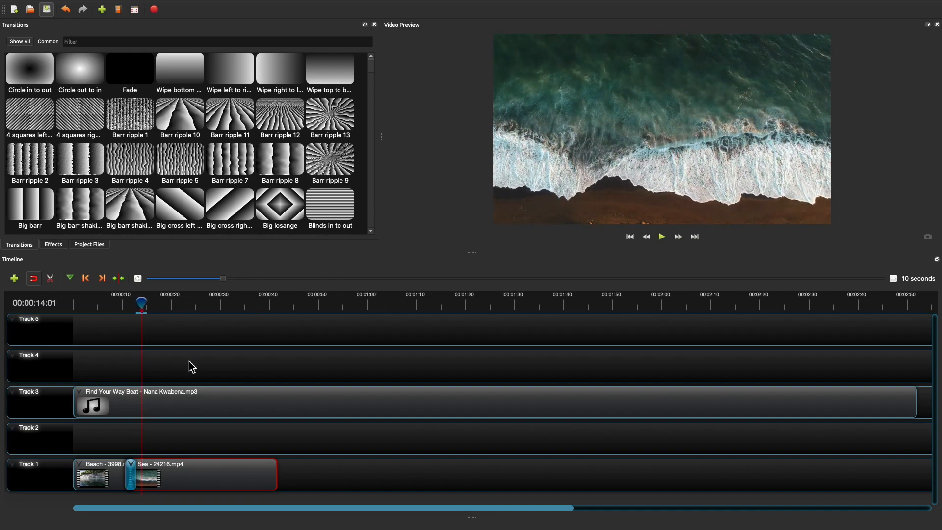
# Remove the automatic transition between the Beach and Sea clips and select the Barr ripple 1 transition
pyautogui.rightClick(135, 468)
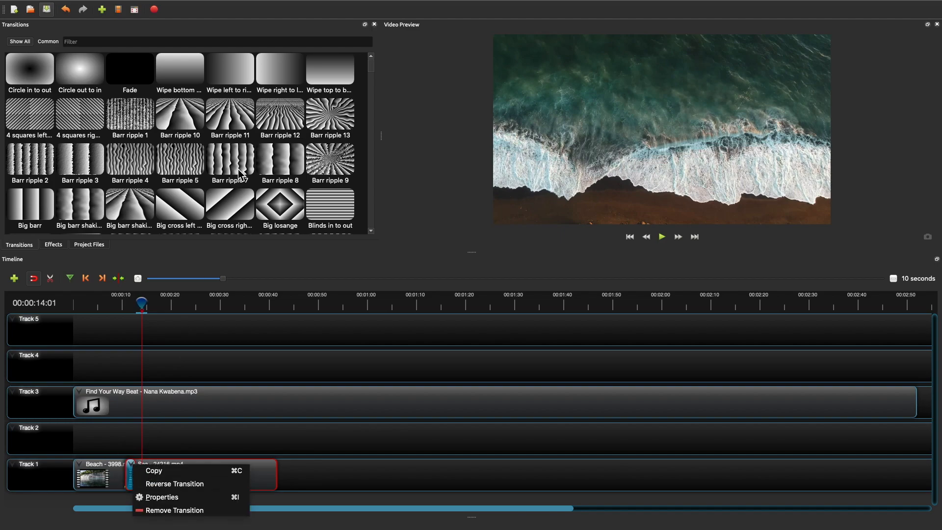
pyautogui.click(162, 510)
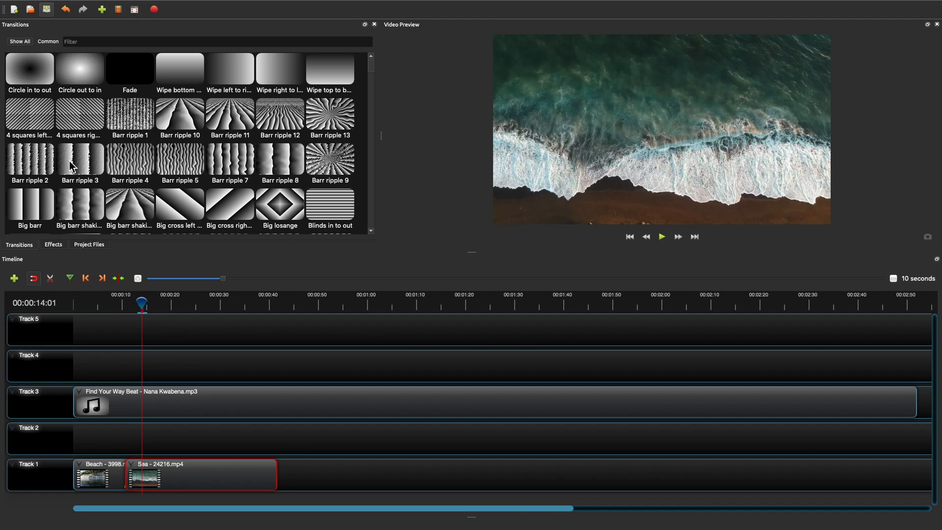
pyautogui.click(130, 122)
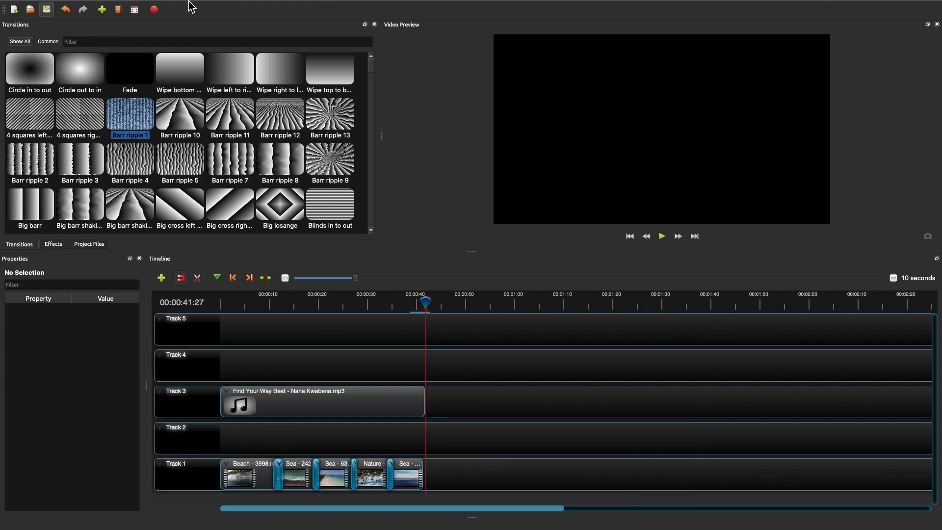
# Start a new non-animated title based on the Bubbles 1 template
pyautogui.moveTo(189, 0)
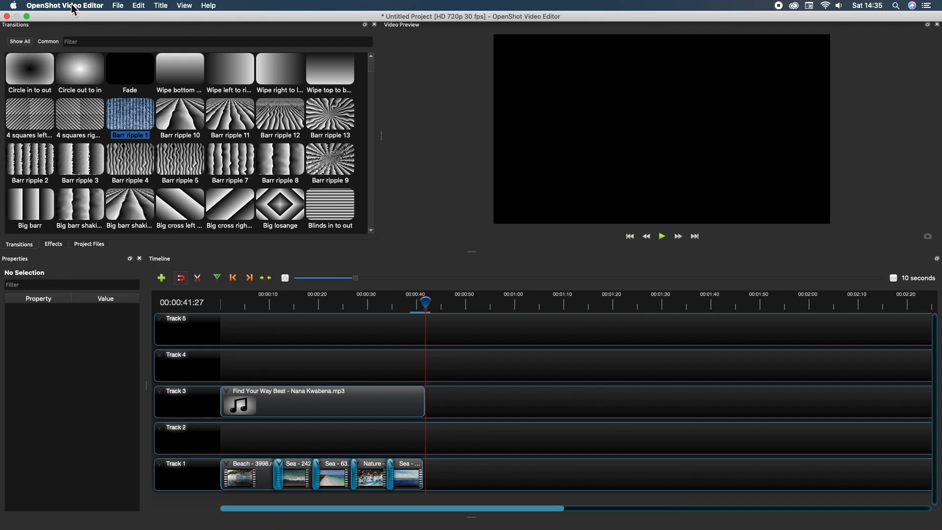
pyautogui.click(162, 6)
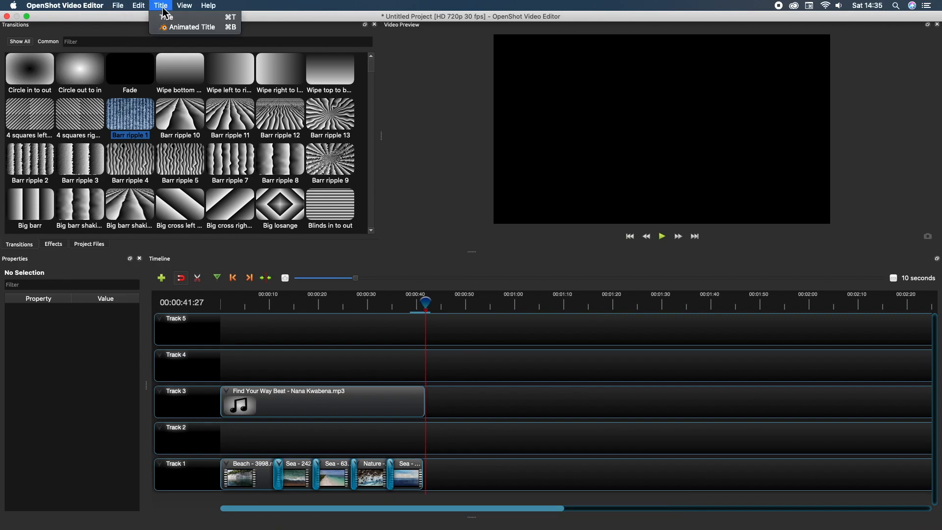
pyautogui.click(183, 19)
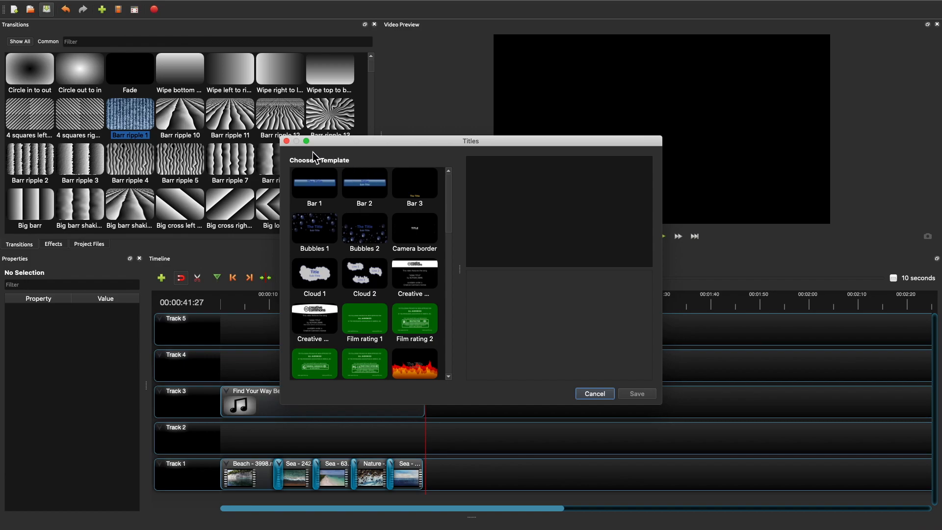
pyautogui.moveTo(340, 145); pyautogui.dragTo(64, 59)
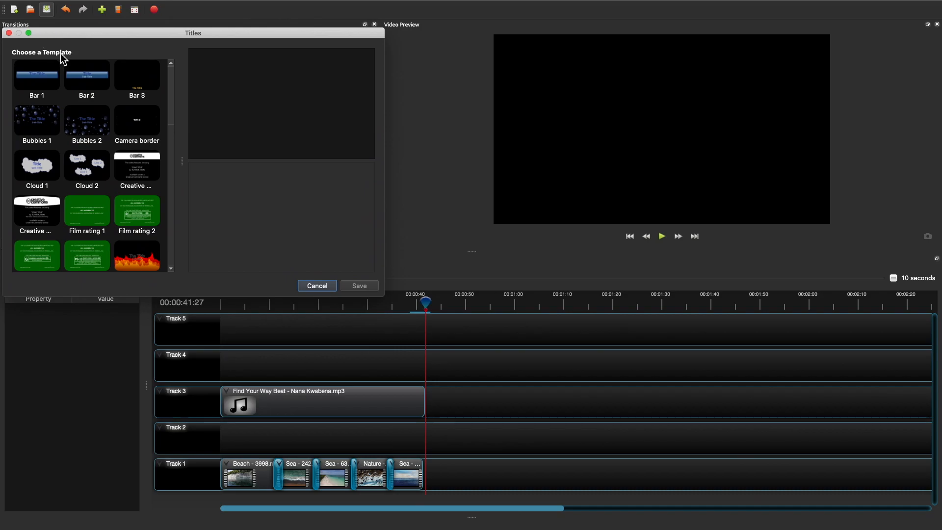
pyautogui.click(165, 112)
pyautogui.scroll(-5, 107, 205)
pyautogui.scroll(5, 108, 205)
pyautogui.scroll(-1, 113, 213)
pyautogui.click(29, 234)
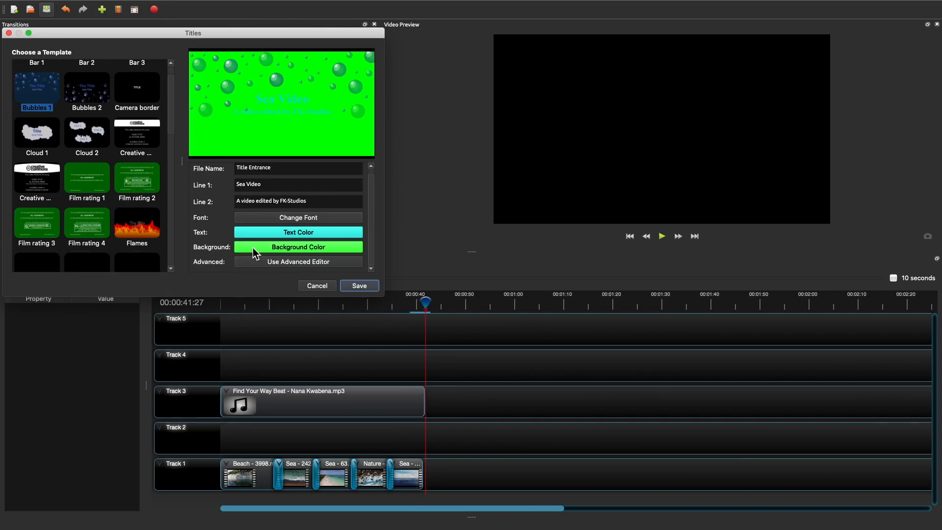
# Set the title's text color to red (#ff0000)
pyautogui.click(279, 234)
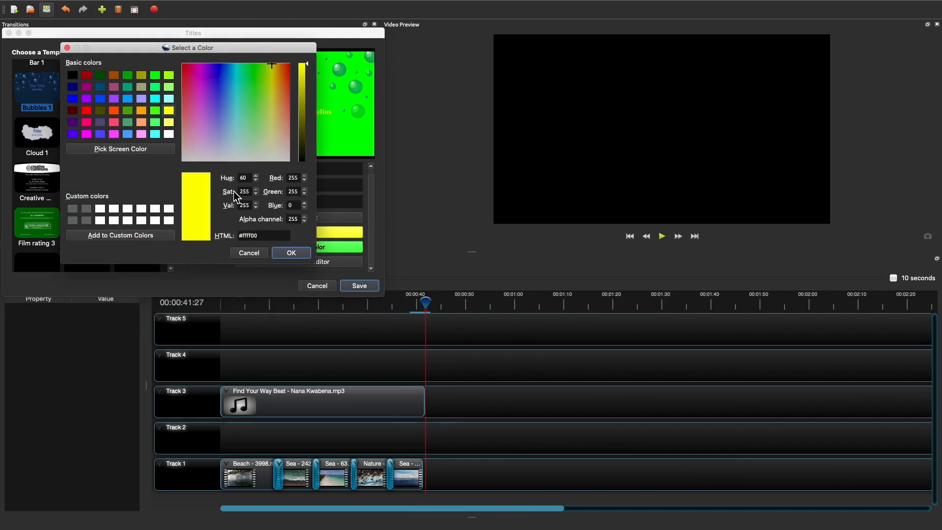
pyautogui.click(87, 110)
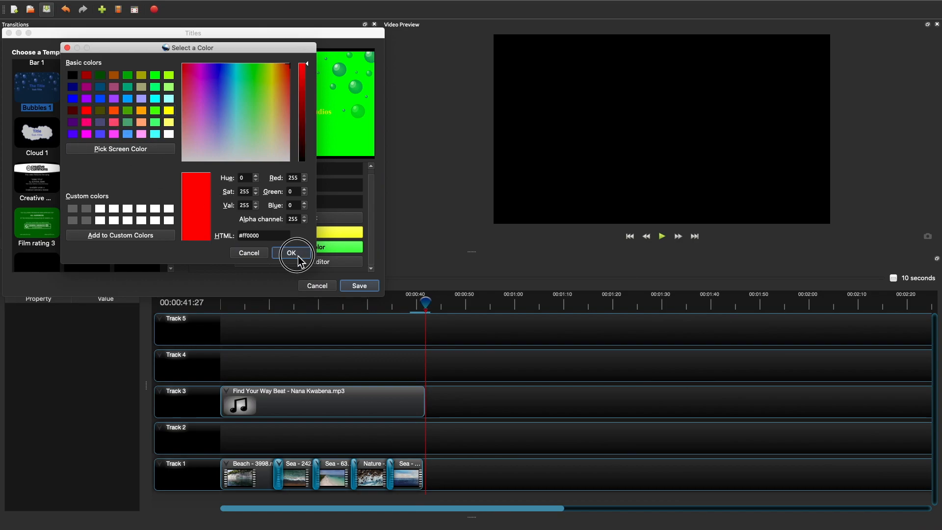
pyautogui.click(298, 256)
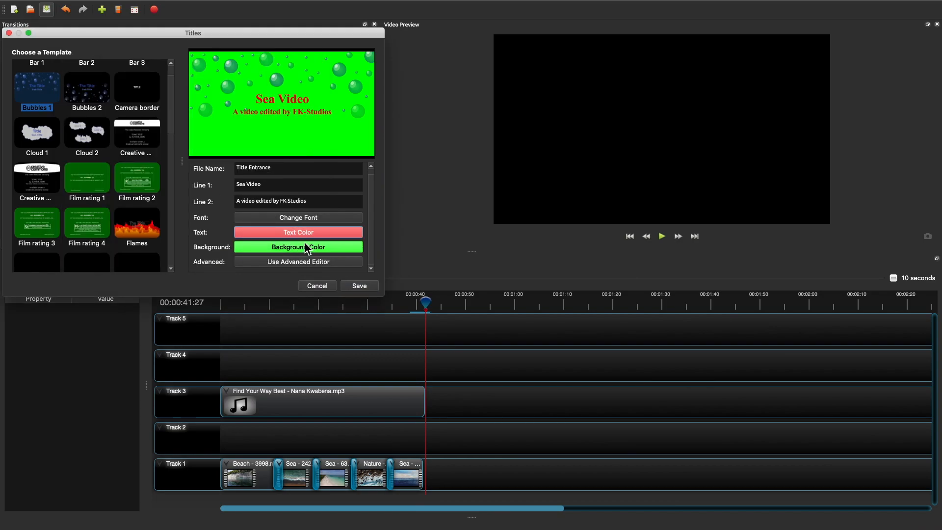
# Choose the Zapfino font from the Fun collection for the title text
pyautogui.click(312, 220)
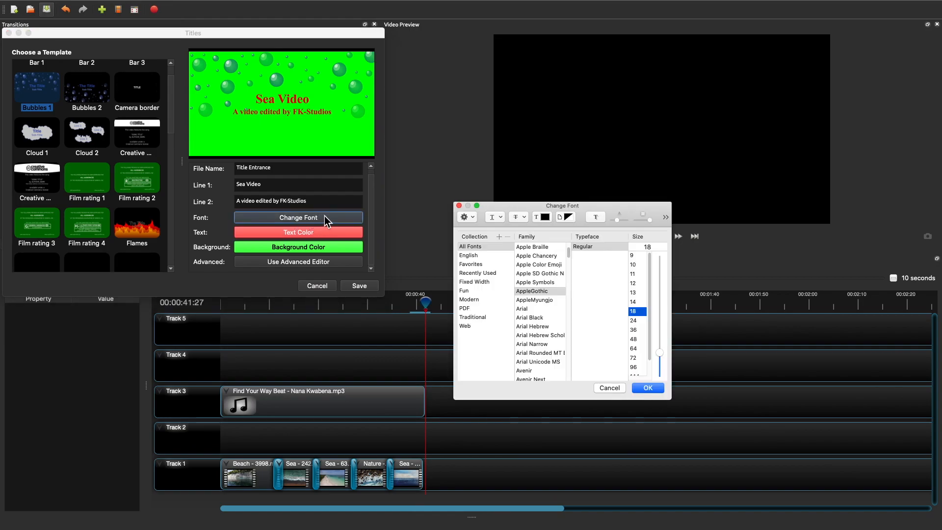
pyautogui.click(471, 291)
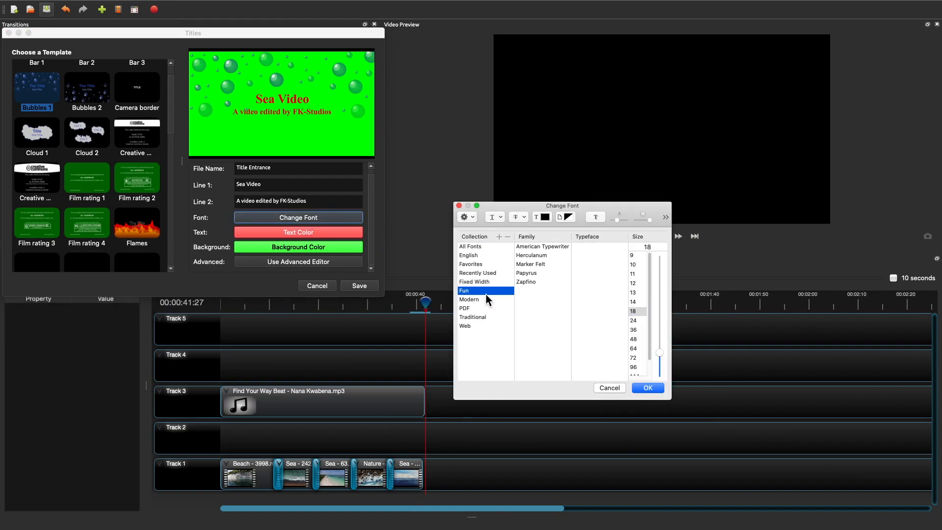
pyautogui.click(540, 283)
pyautogui.click(648, 389)
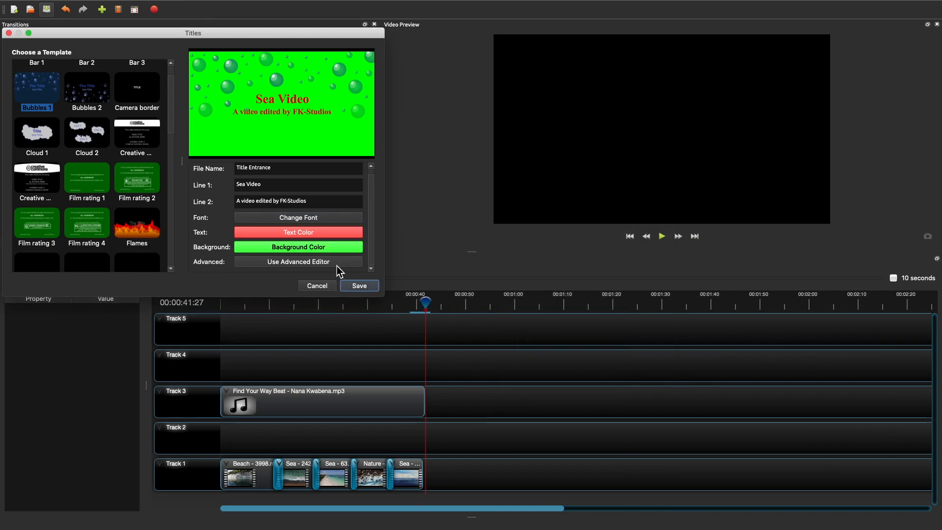
# Save the title as Title Entrance, replacing the existing file of that name
pyautogui.click(339, 264)
pyautogui.click(515, 265)
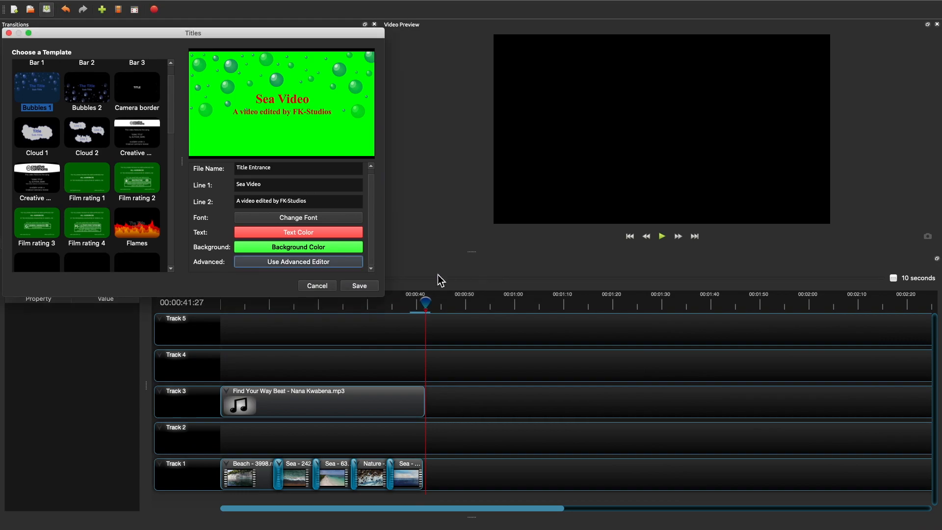
pyautogui.click(360, 289)
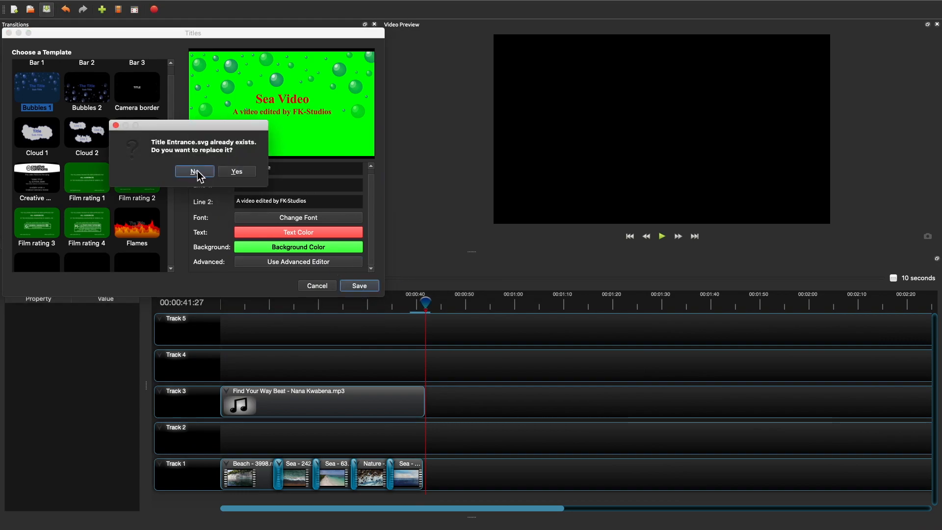
pyautogui.click(237, 172)
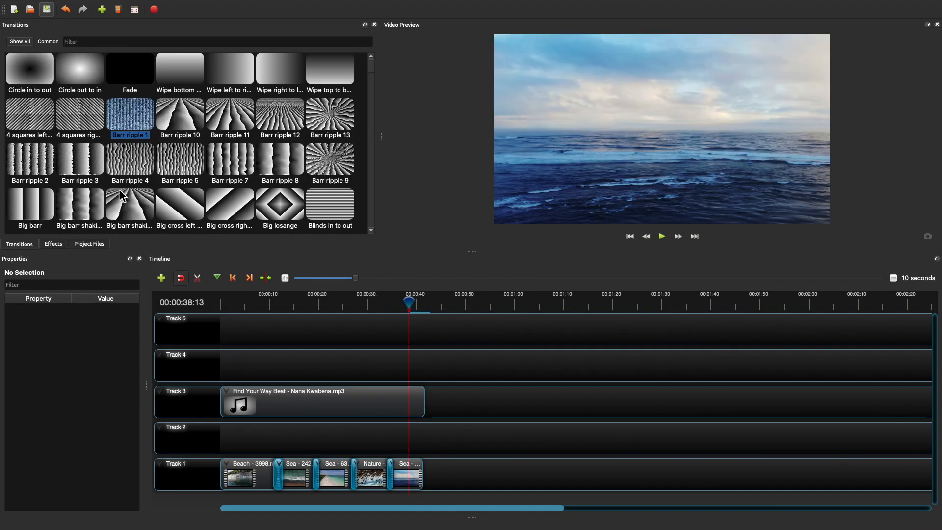
# Place the Title Entrance file at the start of Track 2 and apply the Chroma Key (Greenscreen) effect to it
pyautogui.click(89, 244)
pyautogui.moveTo(128, 140); pyautogui.dragTo(216, 438)
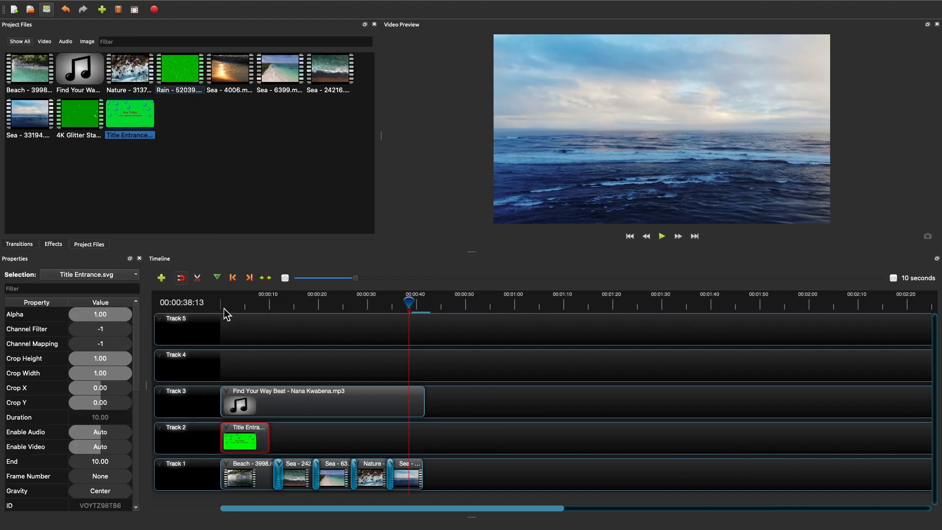
pyautogui.click(53, 244)
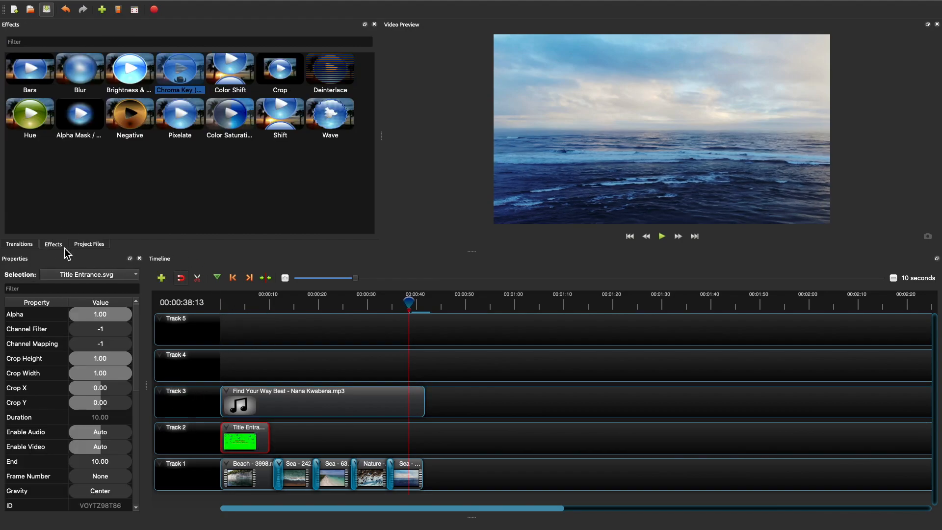
pyautogui.moveTo(167, 97); pyautogui.dragTo(238, 446)
pyautogui.click(233, 278)
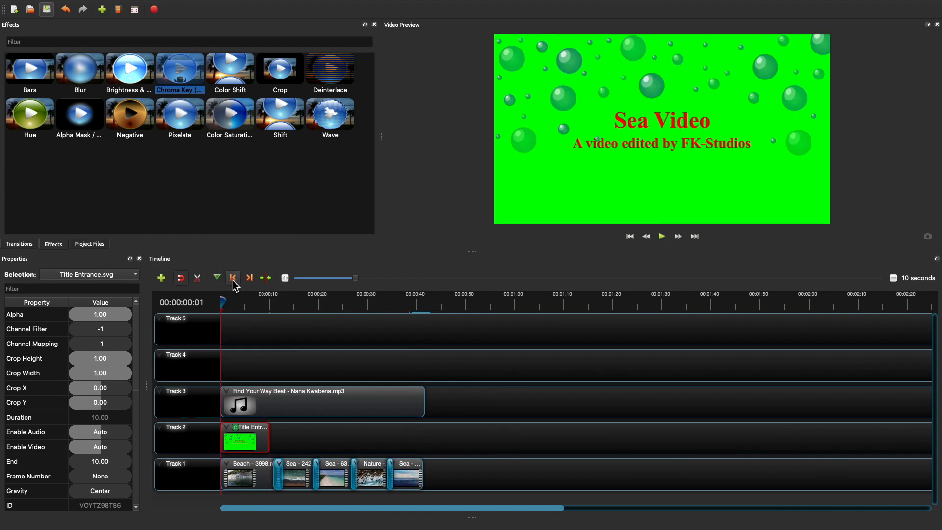
# Set the Key Color of the title's Chroma Key effect to bright green (#00ff00)
pyautogui.click(235, 427)
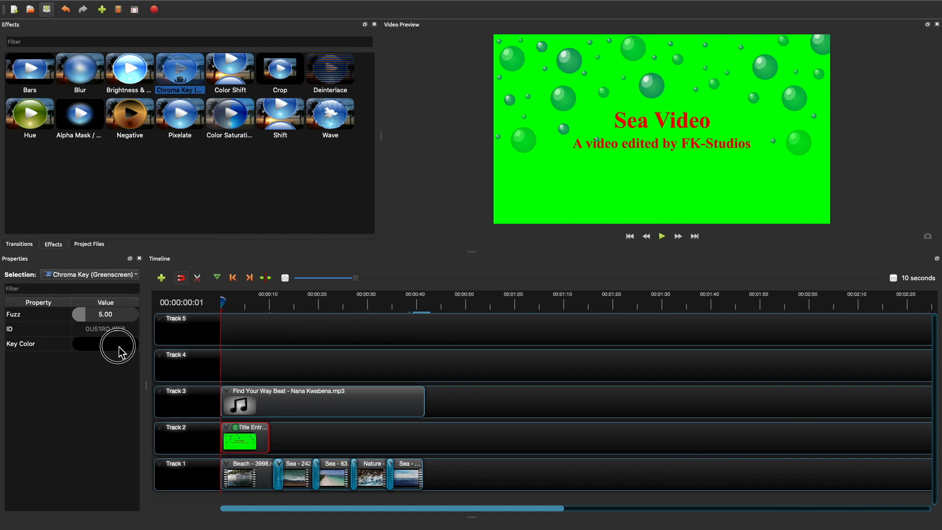
pyautogui.click(121, 346)
pyautogui.click(433, 179)
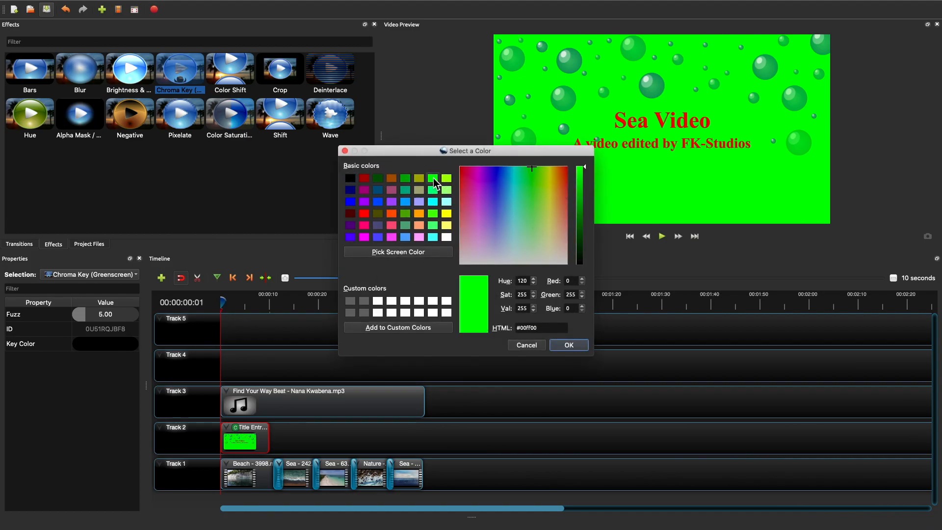
pyautogui.click(568, 348)
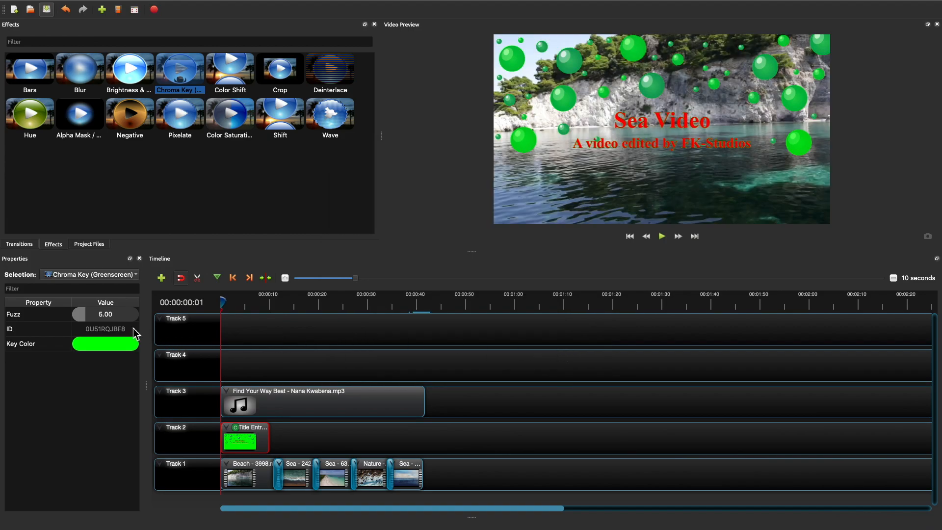
# Raise the Chroma Key effect's Fuzz to 200 and then to 350, and play the title from the start of the timeline
pyautogui.doubleClick(122, 318)
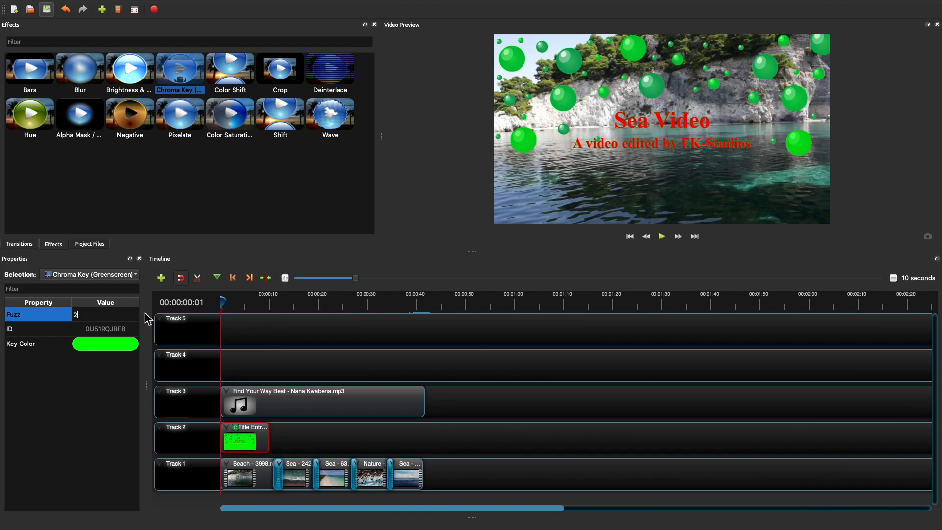
pyautogui.press('Return')
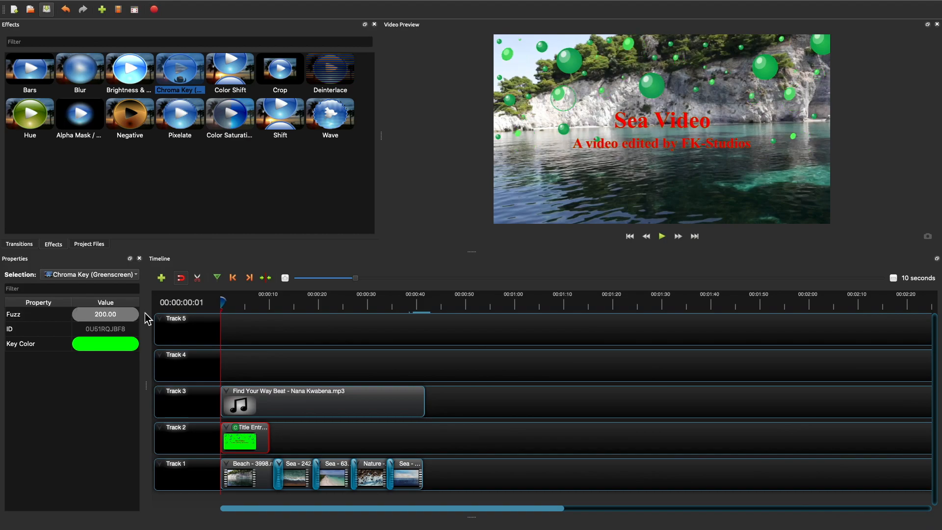
pyautogui.doubleClick(110, 318)
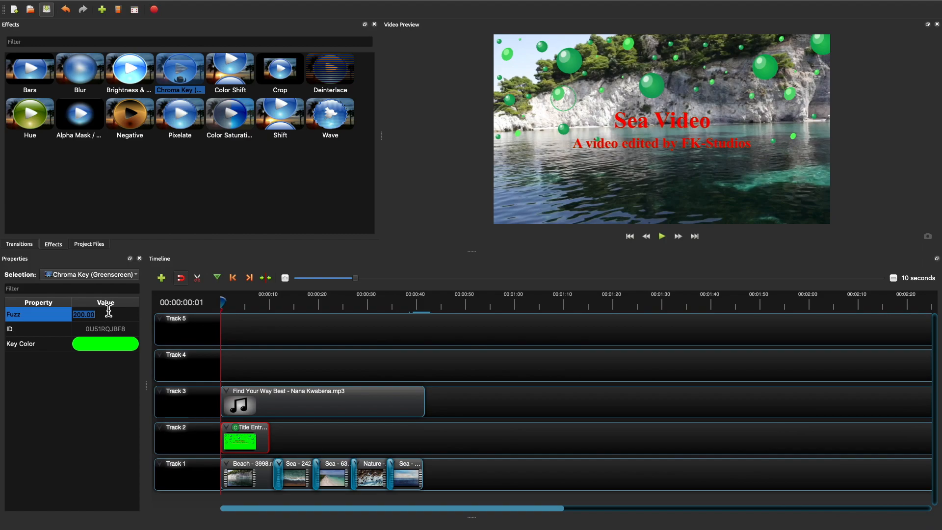
pyautogui.press('Return')
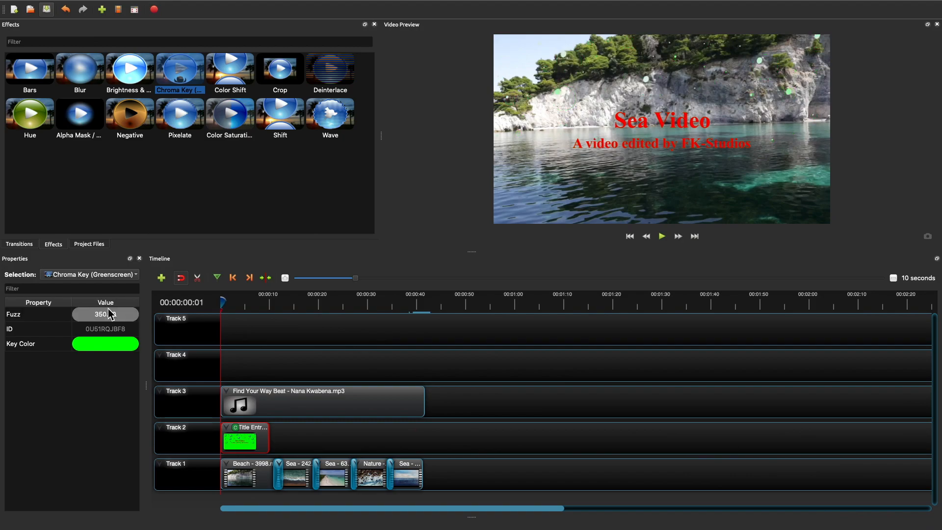
pyautogui.doubleClick(111, 314)
pyautogui.press('BackSpace')
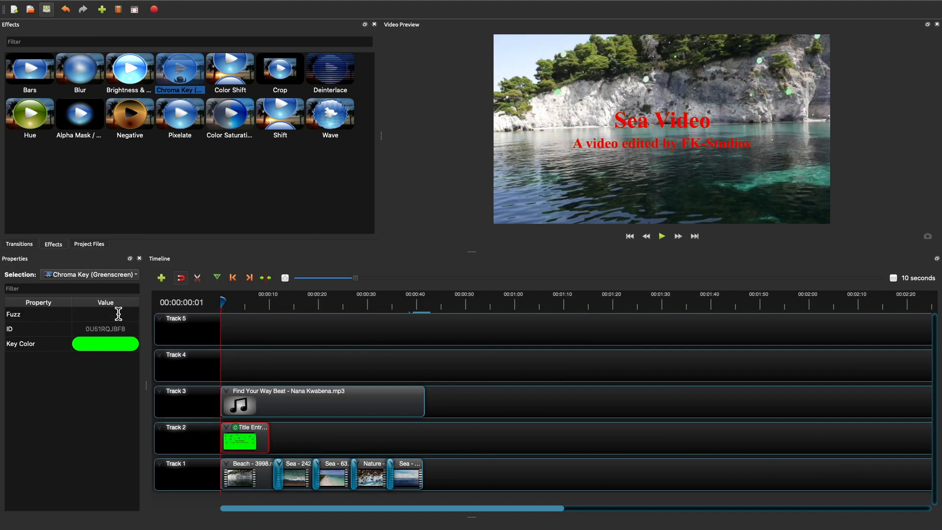
pyautogui.press('Return')
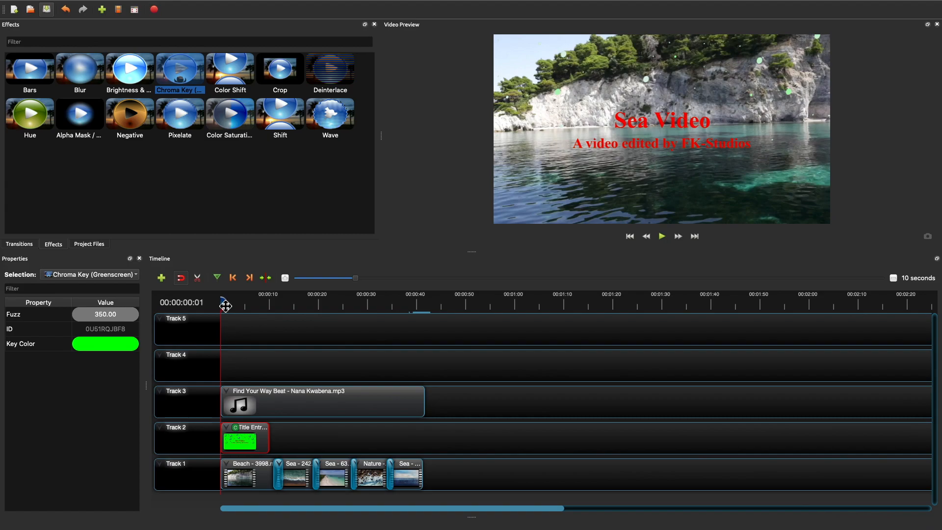
pyautogui.press('space')
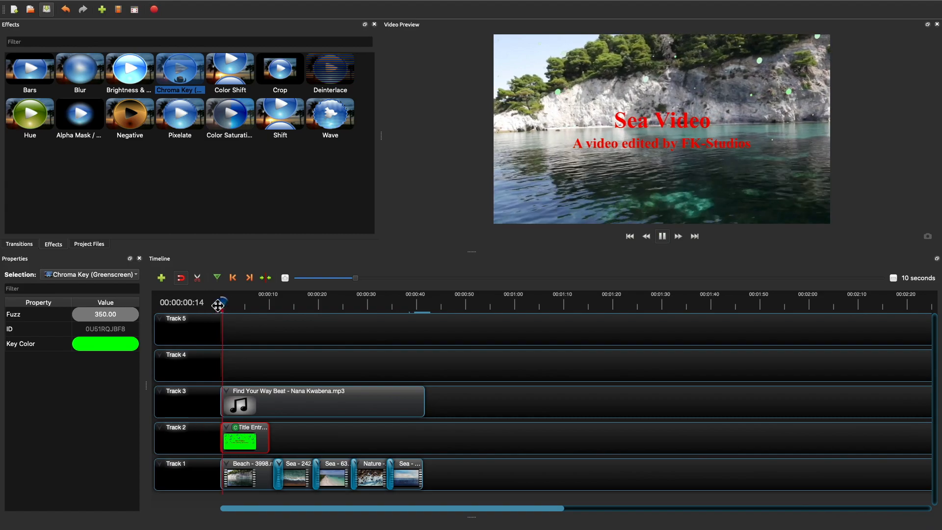